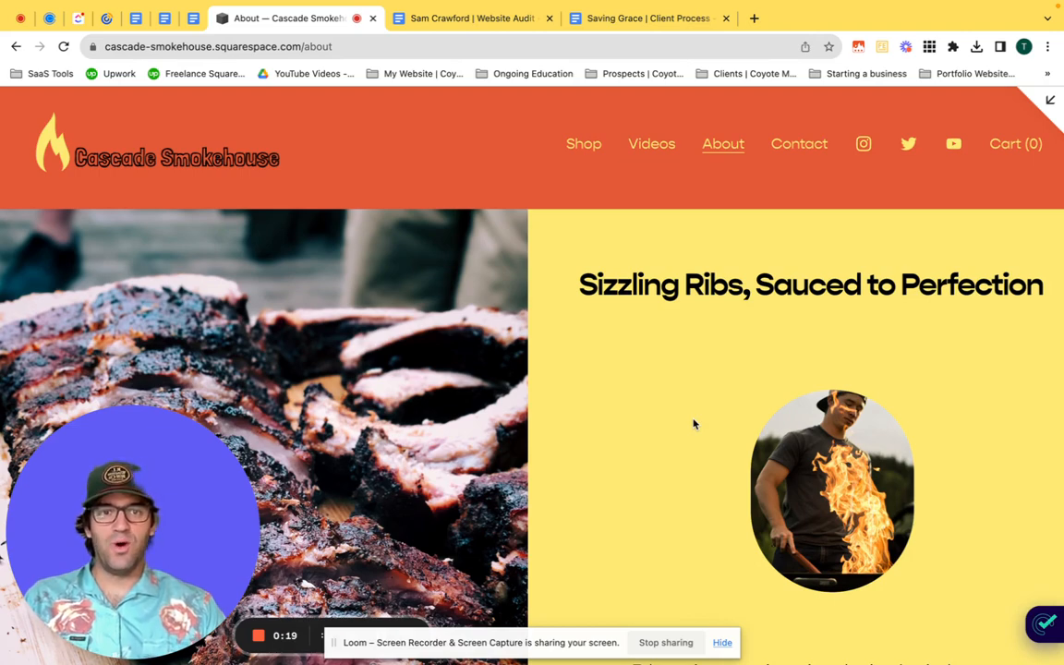
Step: Examine the About page's alternating image-and-text sections and how their side-by-side columns line up
scroll(694, 424, down, 5)
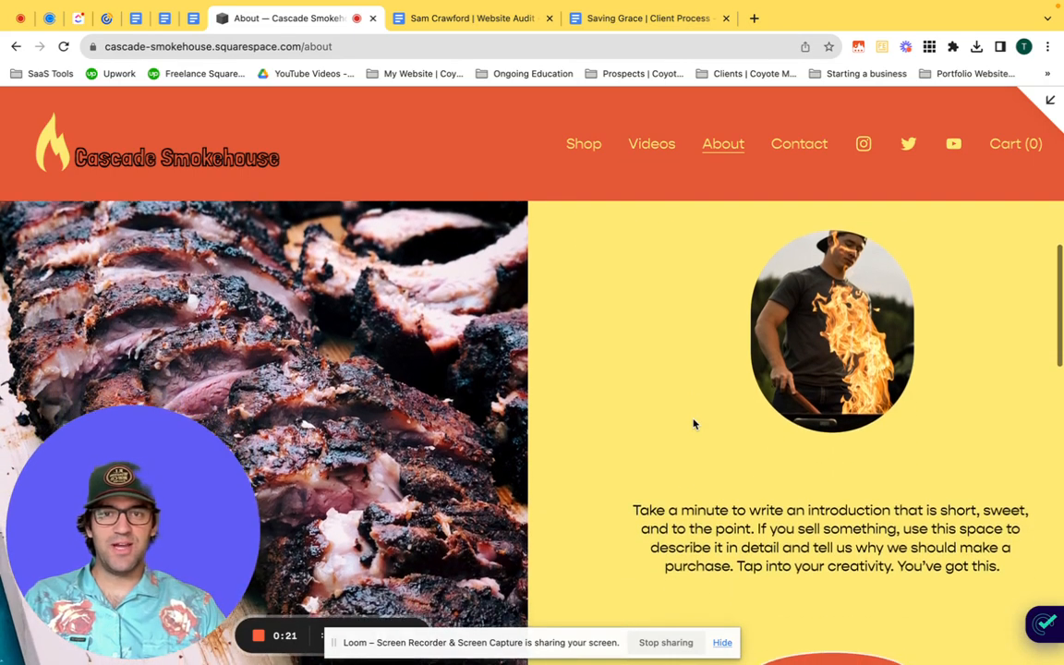
scroll(695, 424, down, 2)
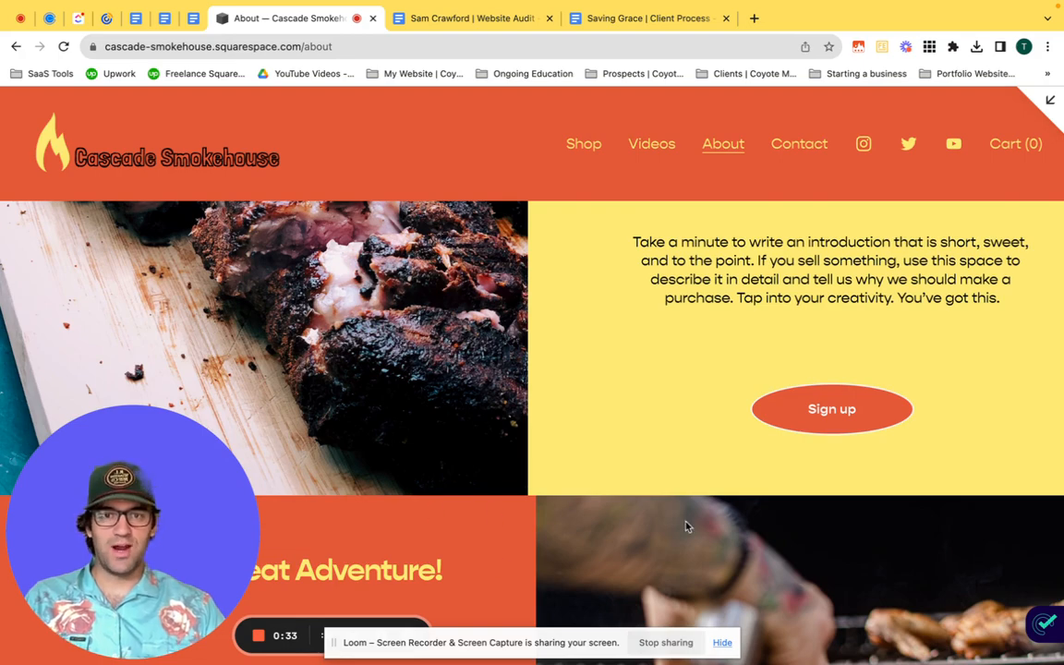
scroll(611, 433, up, 5)
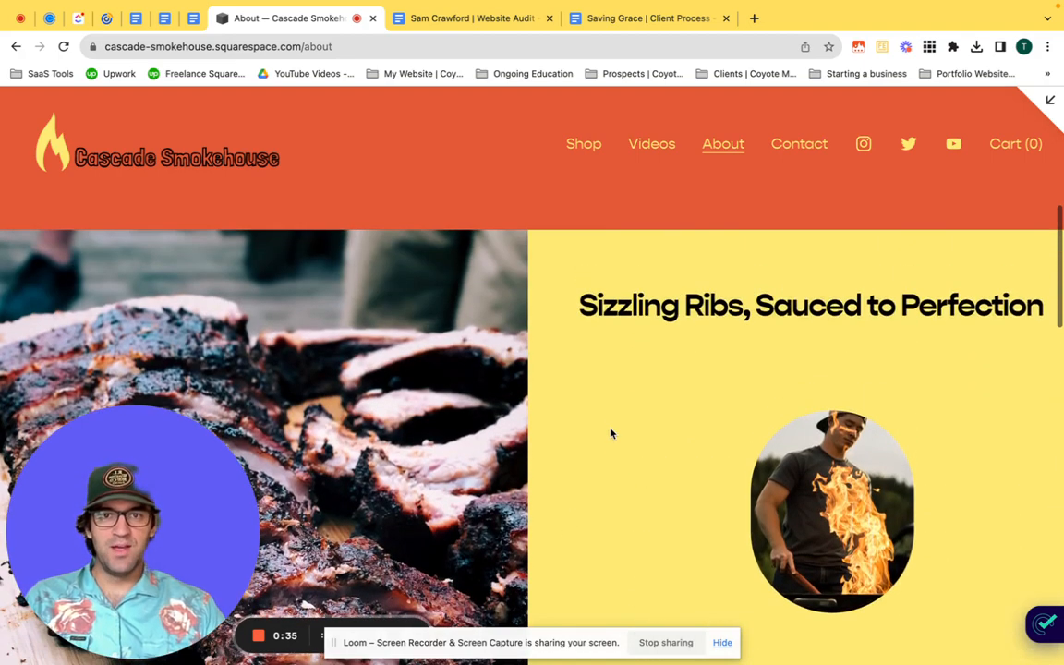
scroll(611, 433, up, 3)
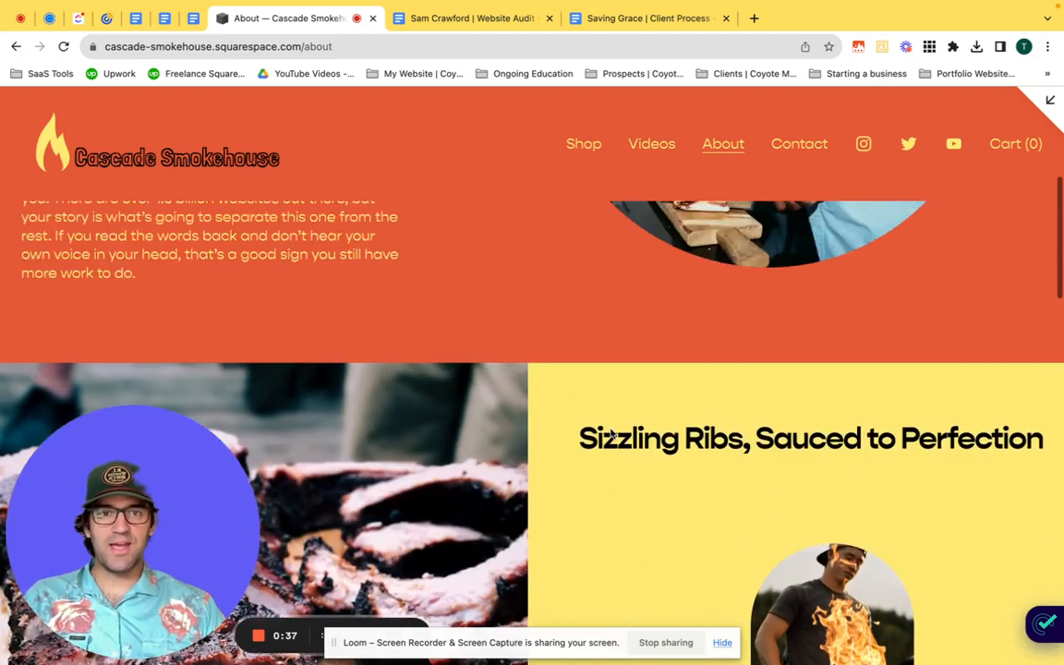
scroll(611, 433, down, 15)
scroll(610, 433, up, 10)
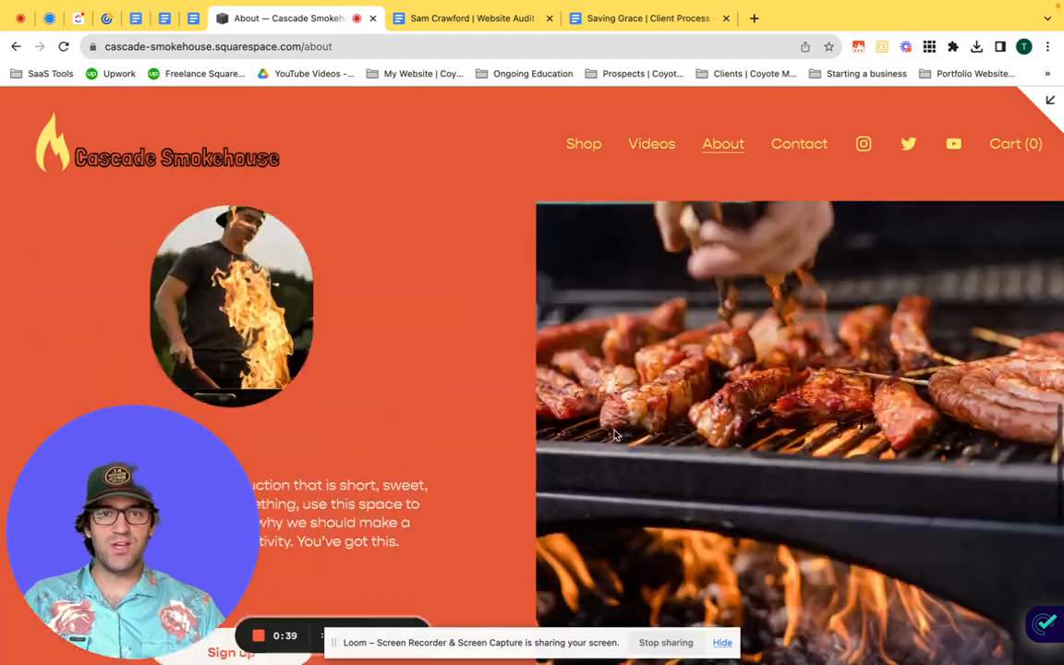
scroll(587, 393, down, 5)
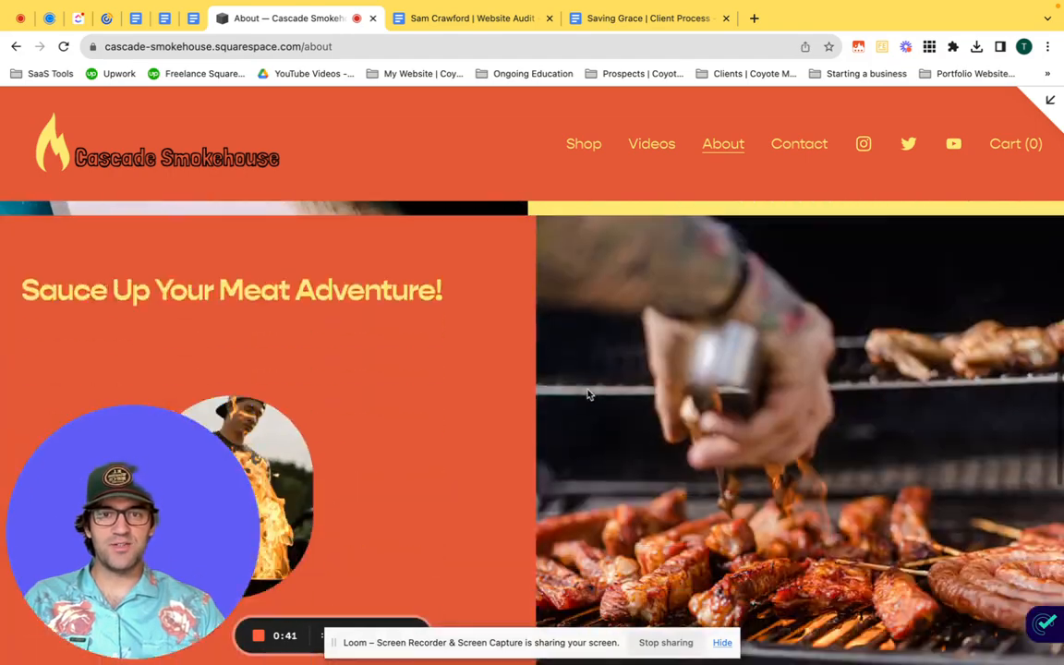
Step: Open the About page for editing and add the Intro section with a half-width image beside "Introduce your brand" above the footer
click(1050, 100)
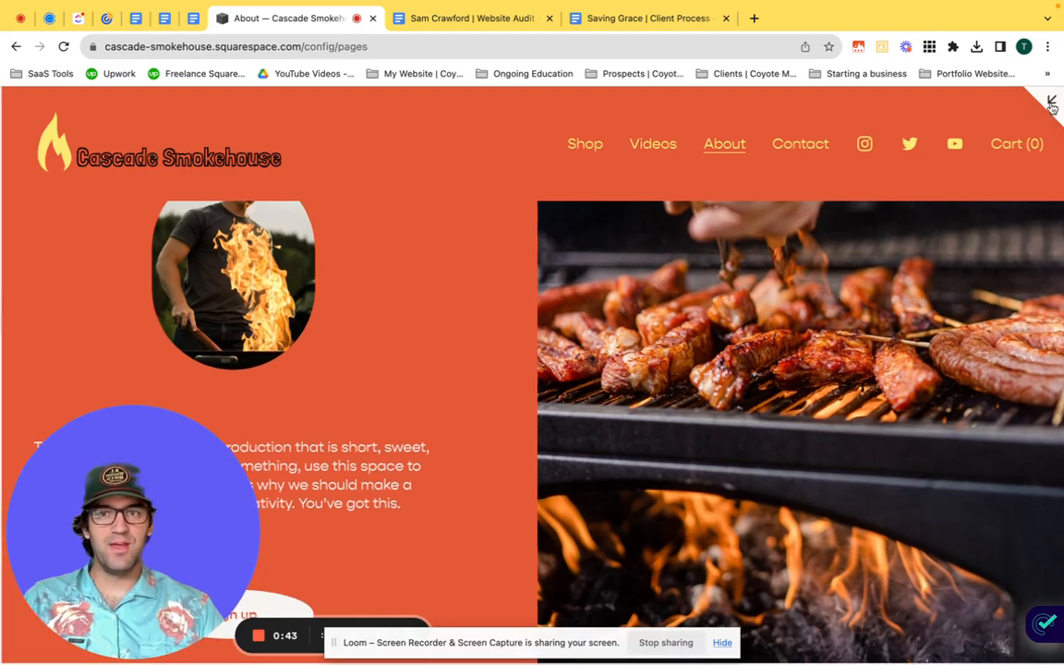
click(279, 119)
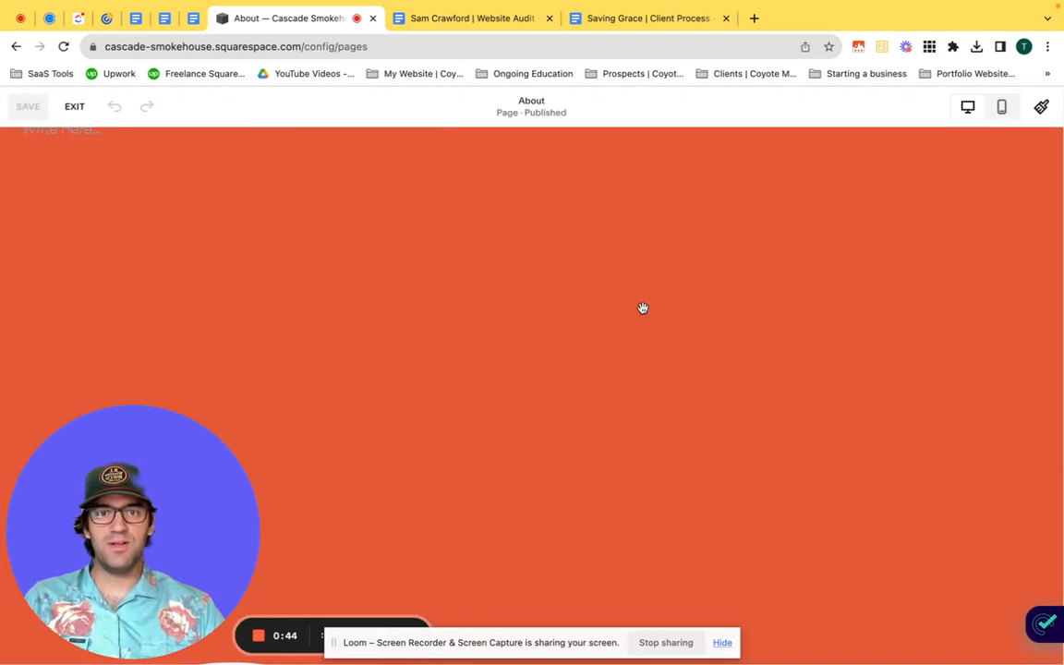
scroll(629, 351, down, 3)
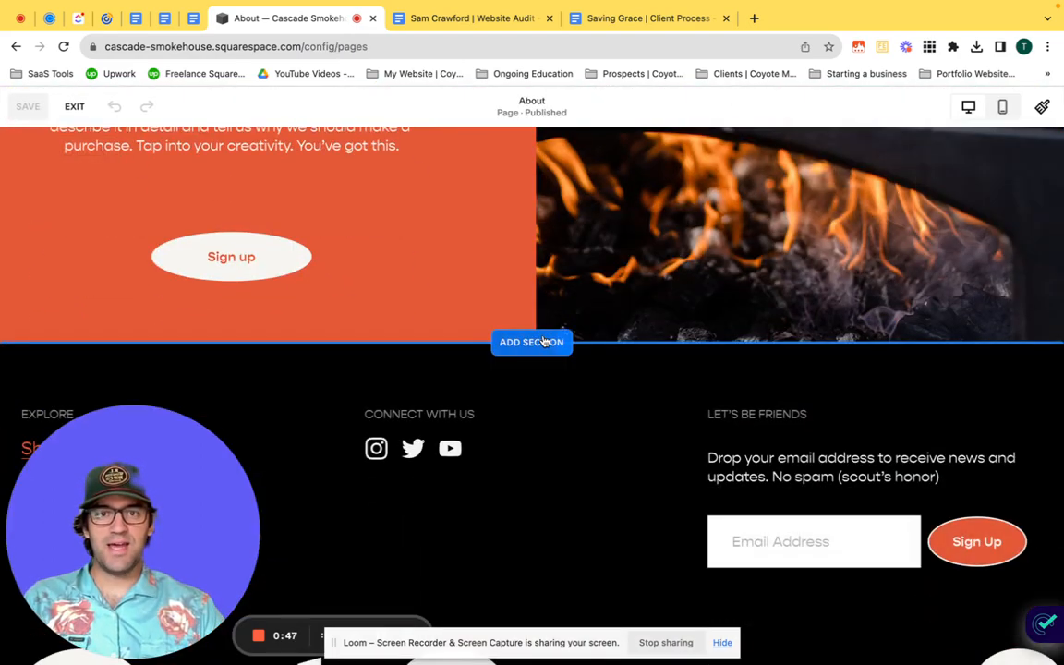
click(532, 342)
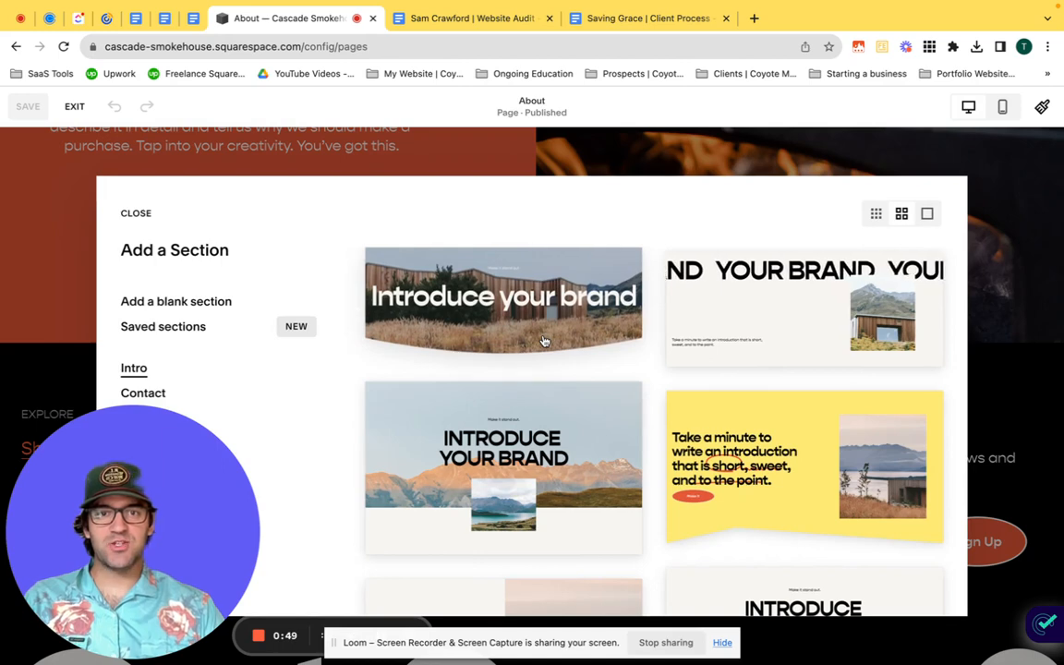
scroll(711, 356, down, 5)
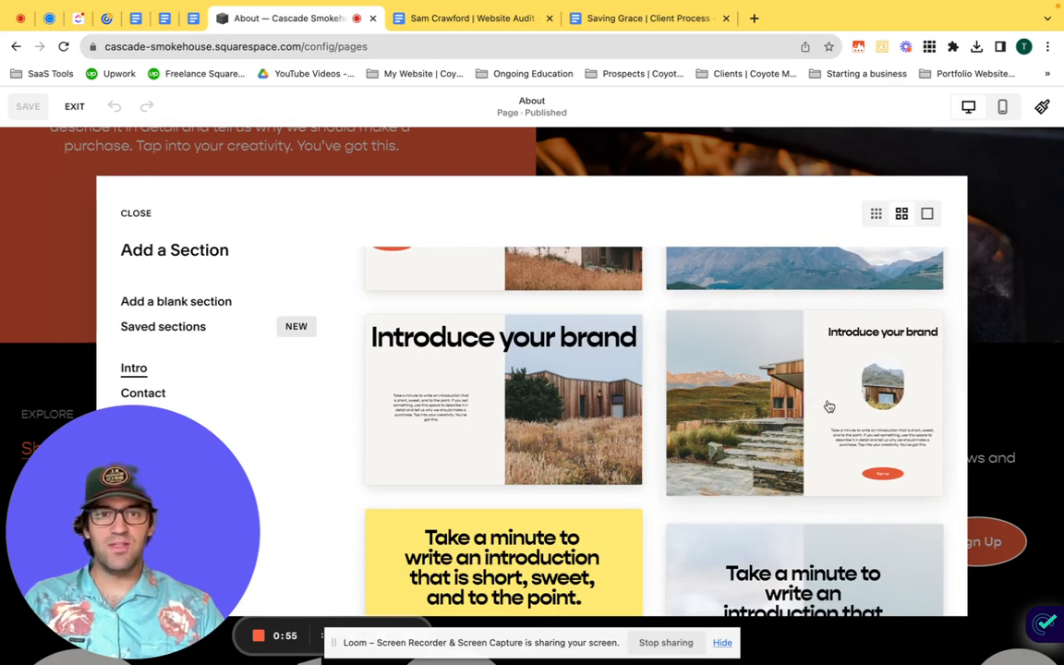
click(829, 407)
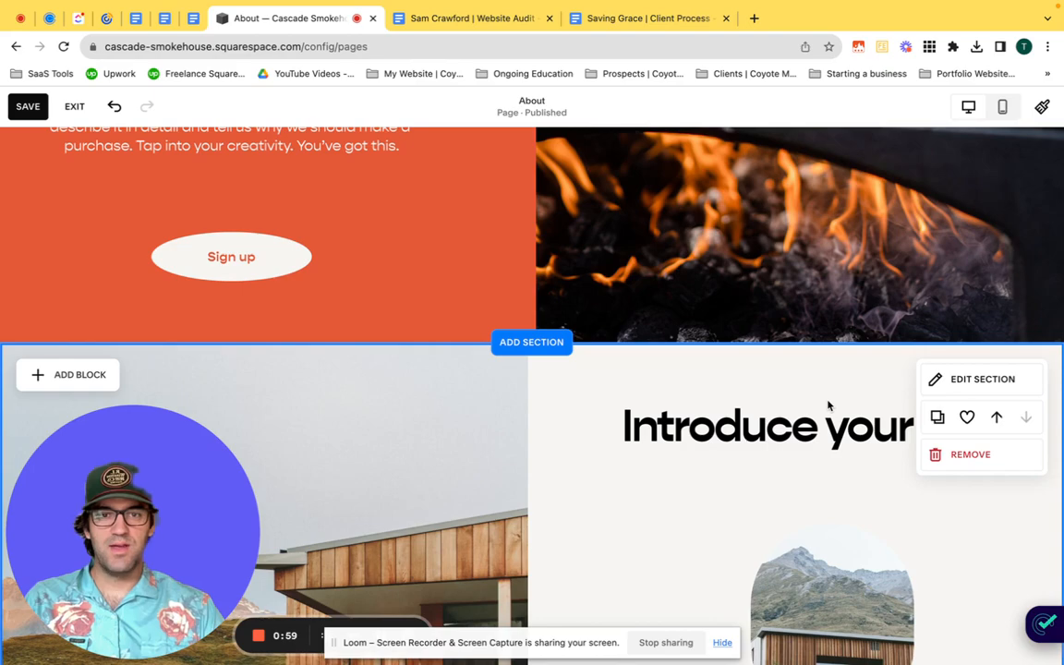
Step: Move the large house image in the new section over to the right half
scroll(828, 405, down, 5)
scroll(828, 400, up, 2)
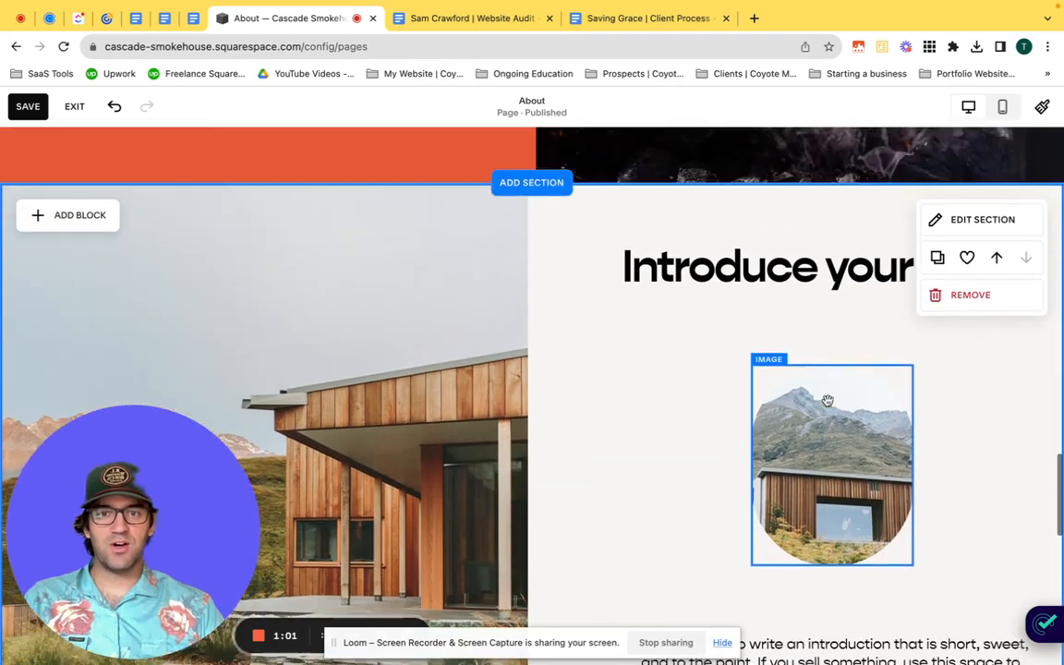
scroll(828, 400, up, 2)
scroll(827, 400, down, 3)
scroll(828, 400, up, 3)
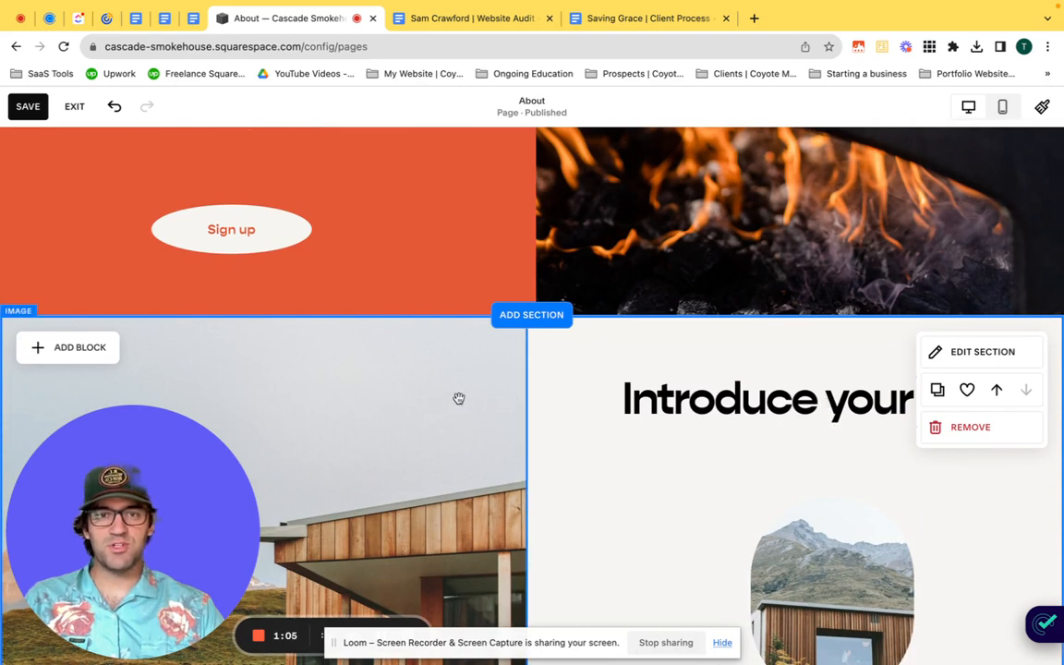
drag(459, 398, 905, 370)
Step: Select the new section's heading, small image, paragraph and Sign up button together and move them to the left half
click(890, 392)
scroll(863, 411, down, 2)
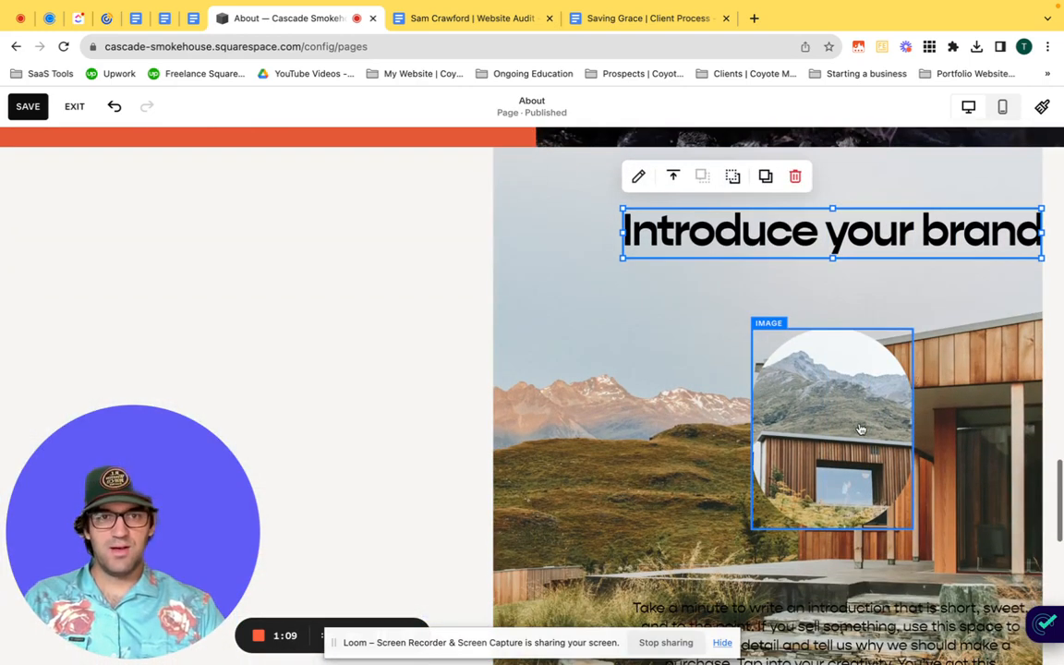
shift+click(861, 429)
scroll(860, 430, down, 3)
shift+click(857, 445)
shift+click(852, 528)
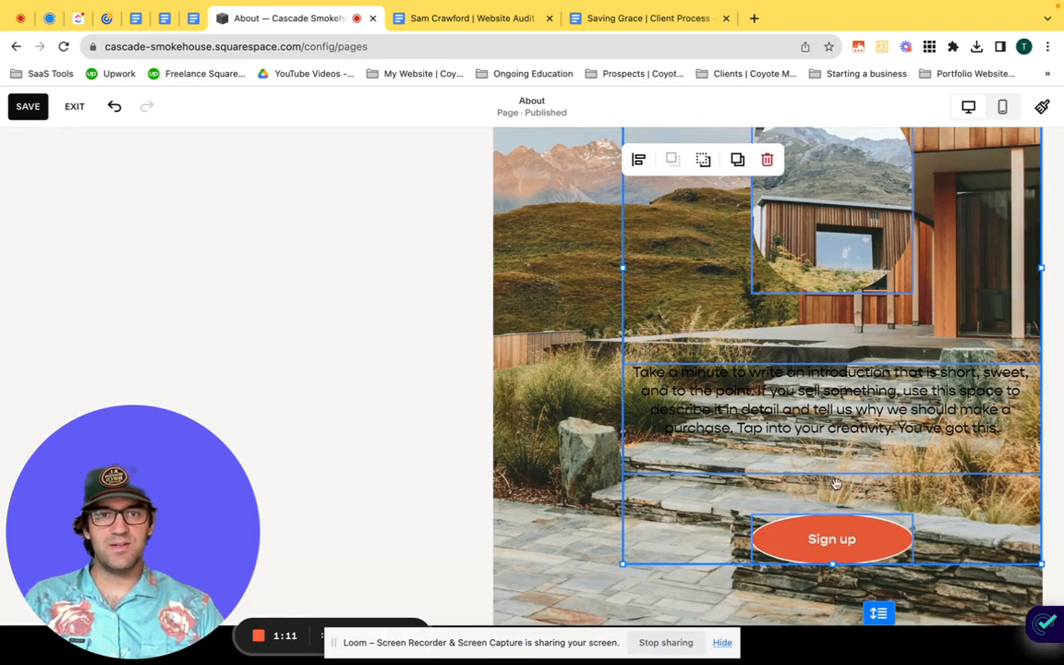
scroll(835, 483, up, 3)
drag(799, 375, 213, 370)
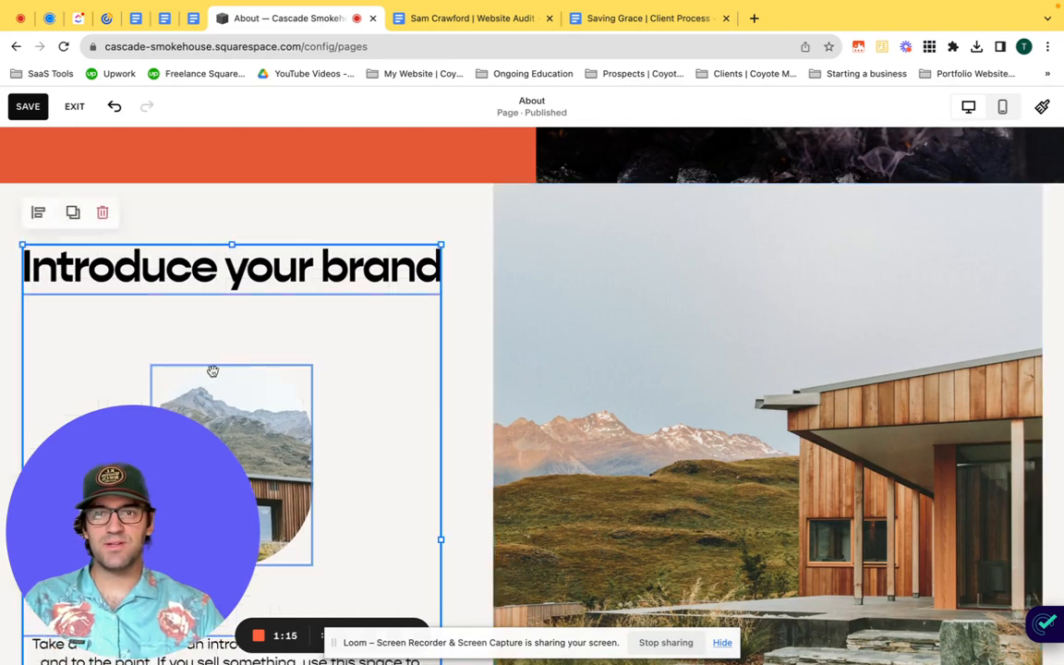
scroll(703, 391, down, 4)
scroll(751, 394, up, 2)
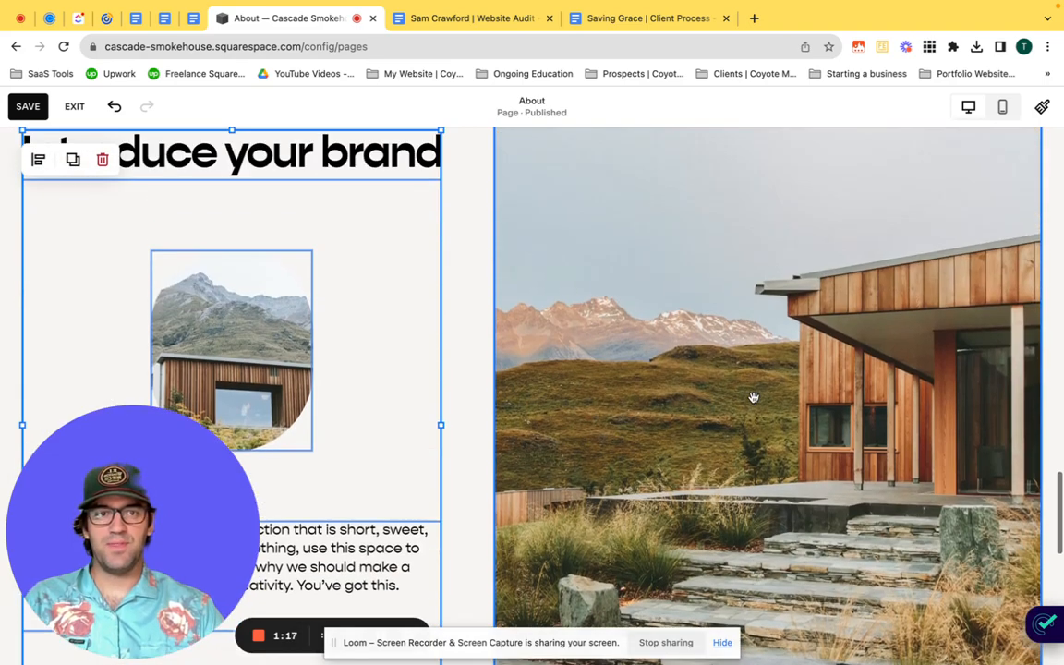
Step: Shift the large house image further right so it sits flush with the section's right edge
scroll(754, 397, up, 3)
click(843, 408)
drag(844, 408, 864, 406)
scroll(865, 406, down, 1)
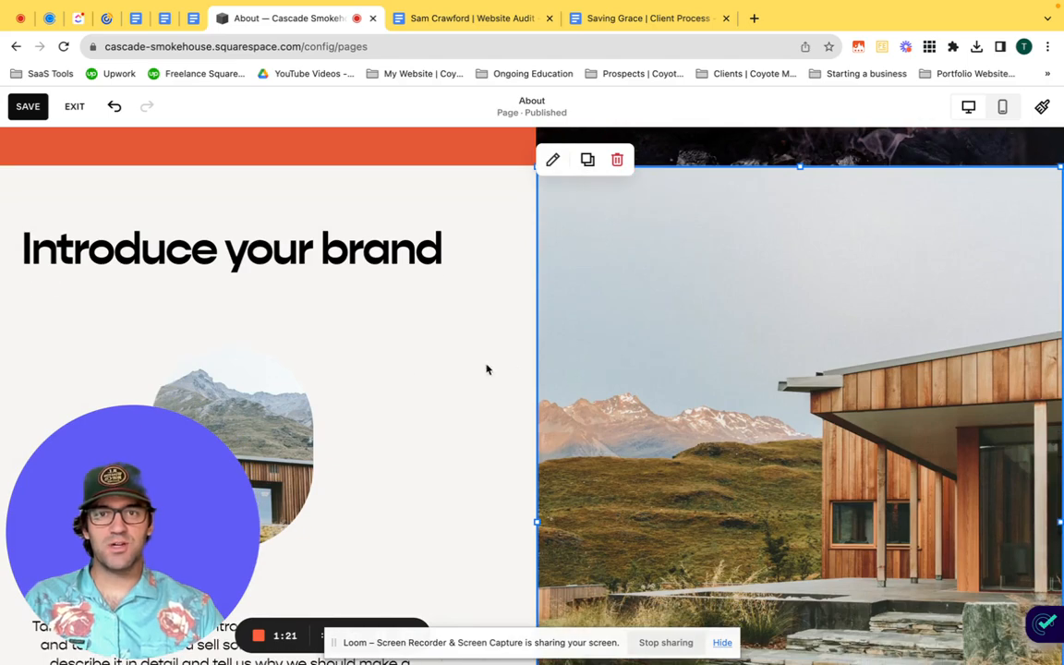
Step: Compare the new section's column split with that of the orange section above it
scroll(520, 240, up, 3)
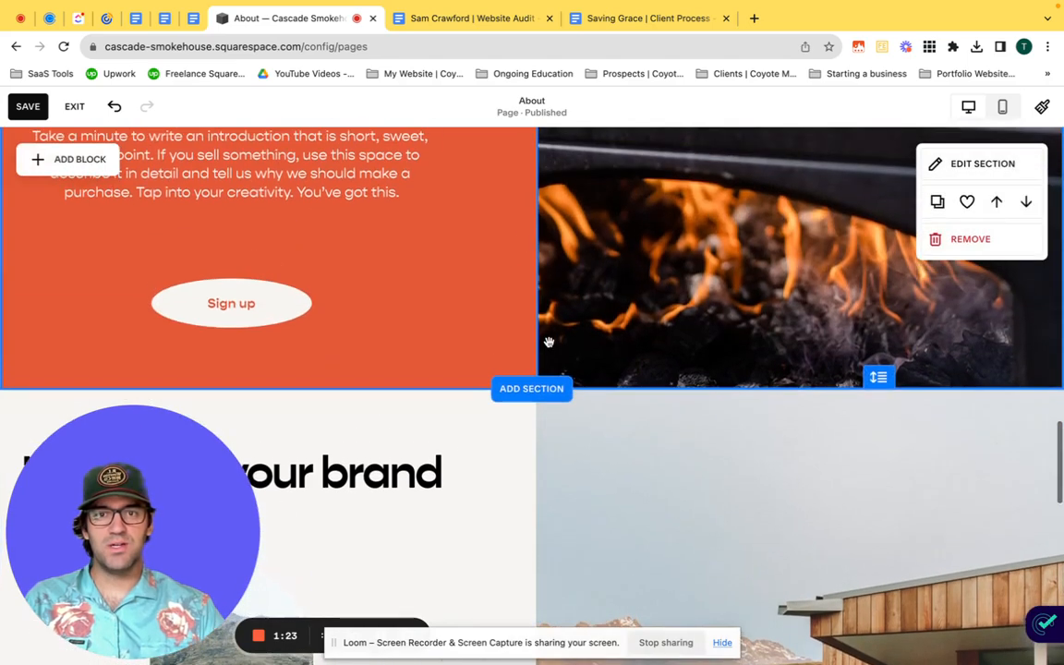
scroll(554, 344, down, 3)
scroll(557, 344, up, 1)
scroll(557, 345, down, 2)
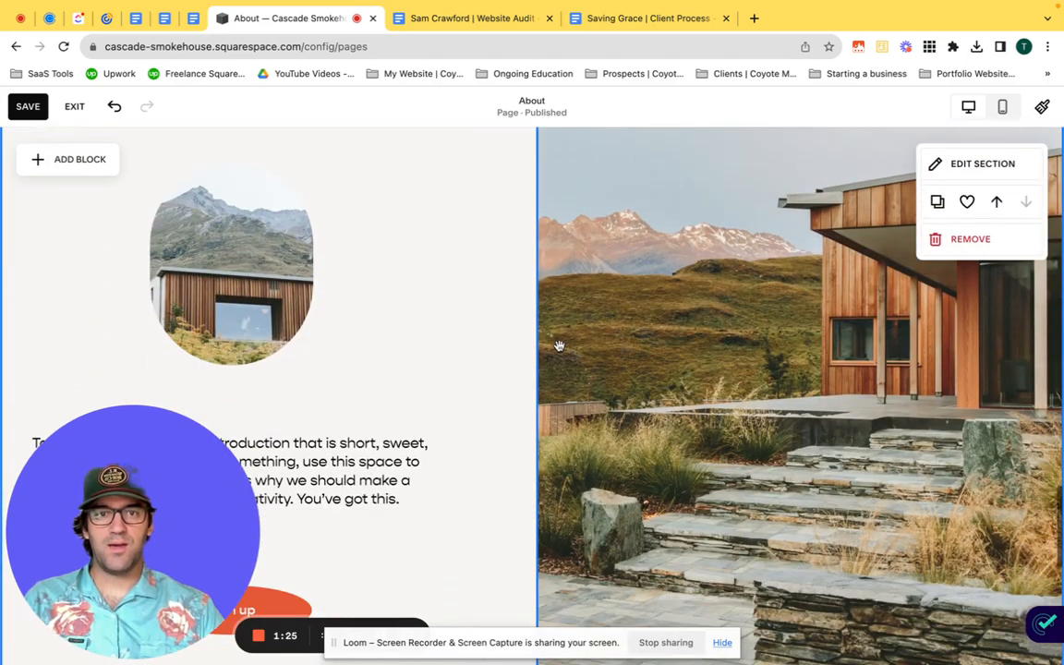
scroll(559, 346, up, 4)
scroll(559, 350, down, 3)
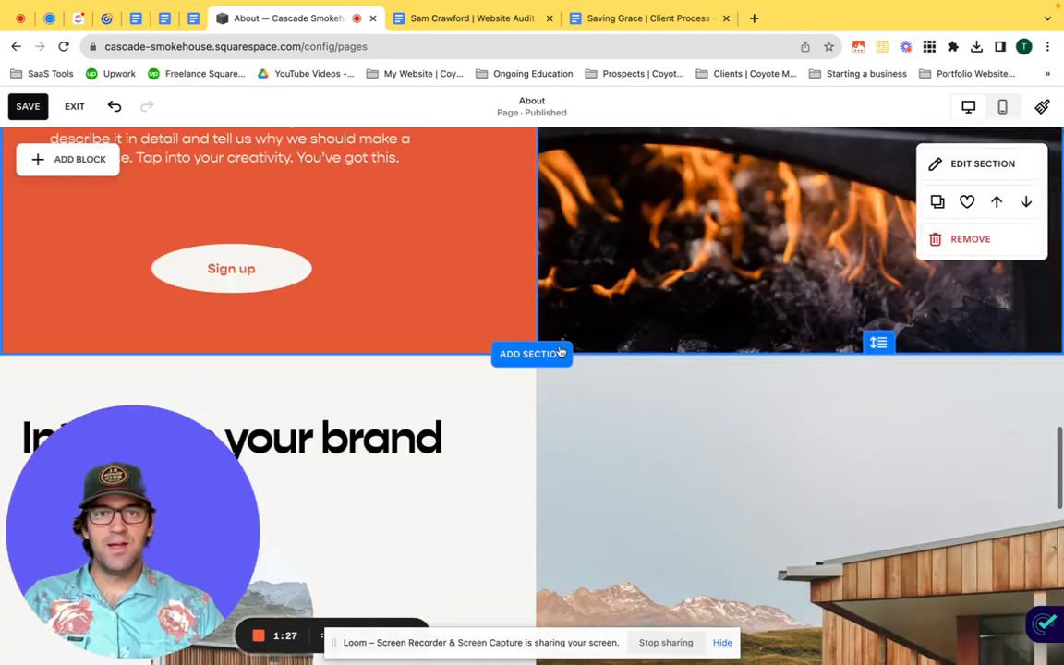
scroll(558, 352, down, 3)
scroll(558, 347, up, 2)
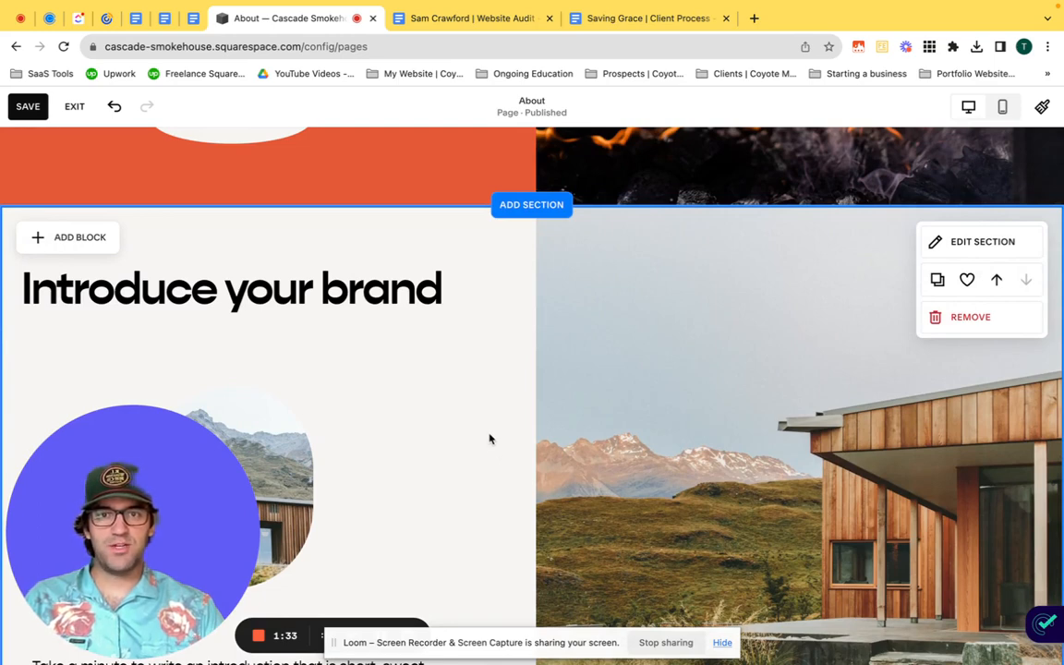
Step: Apply the Light 1 color theme to the new "Introduce your brand" section
click(1023, 247)
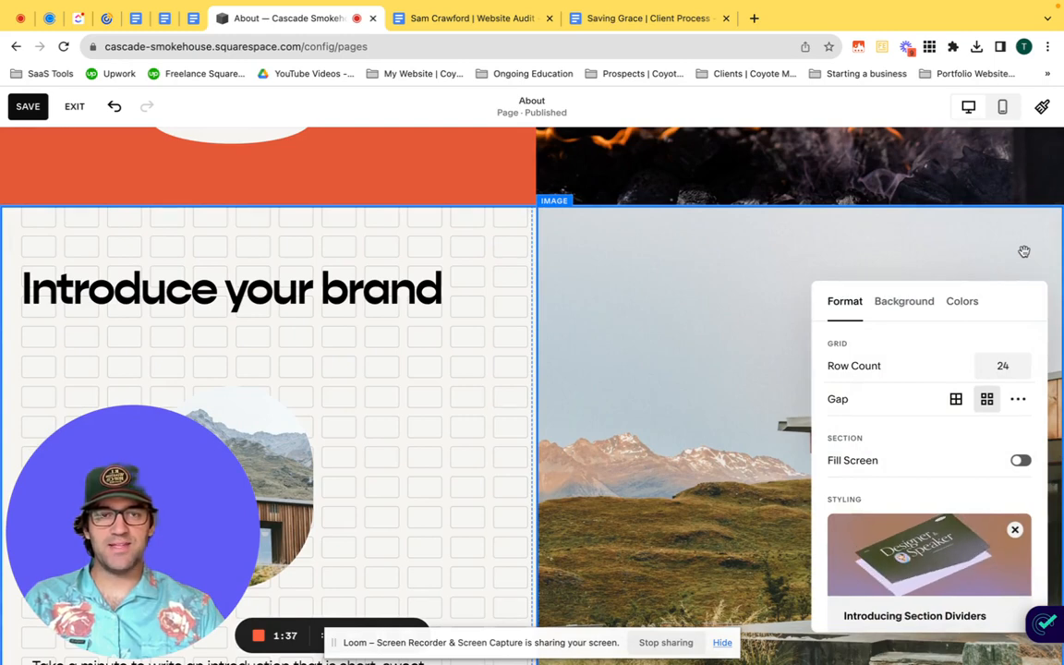
click(965, 303)
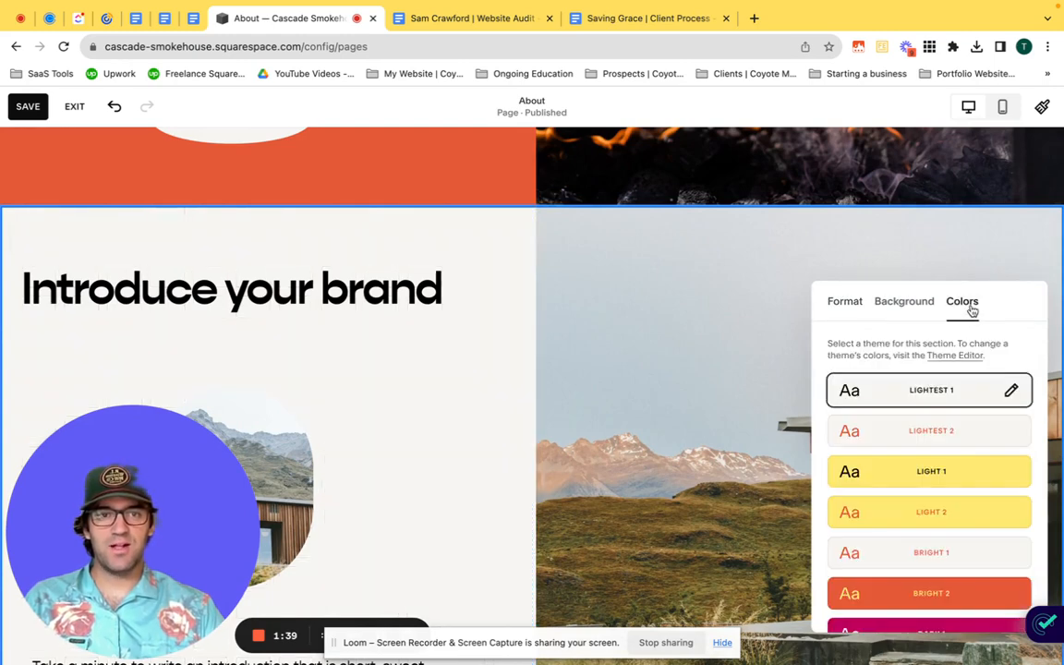
click(956, 466)
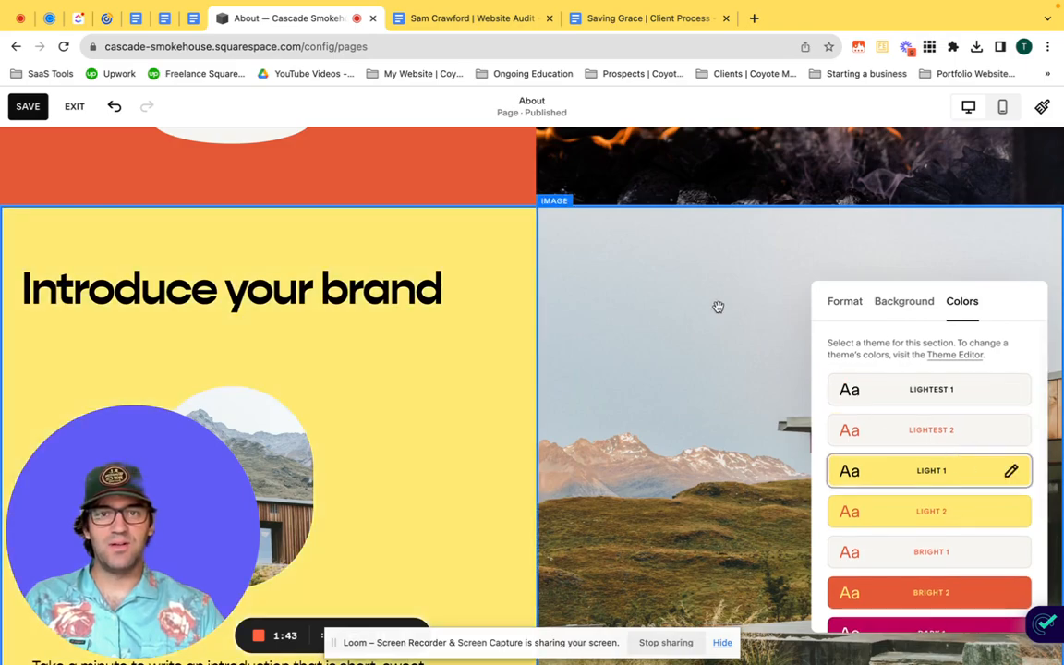
scroll(718, 307, up, 4)
scroll(718, 306, down, 5)
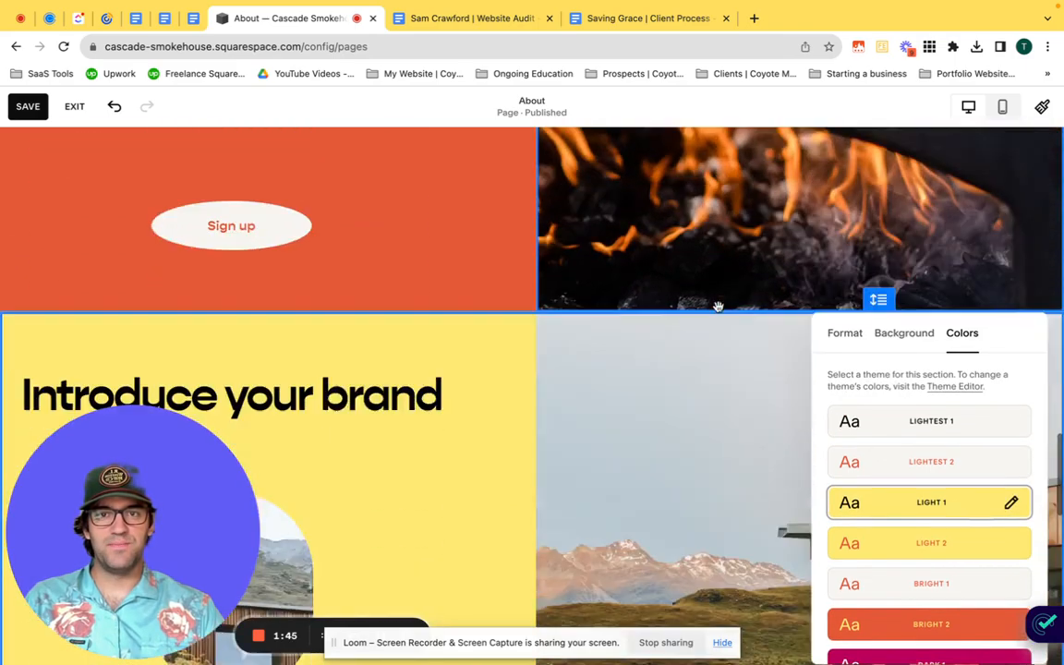
scroll(718, 306, up, 5)
scroll(717, 306, down, 4)
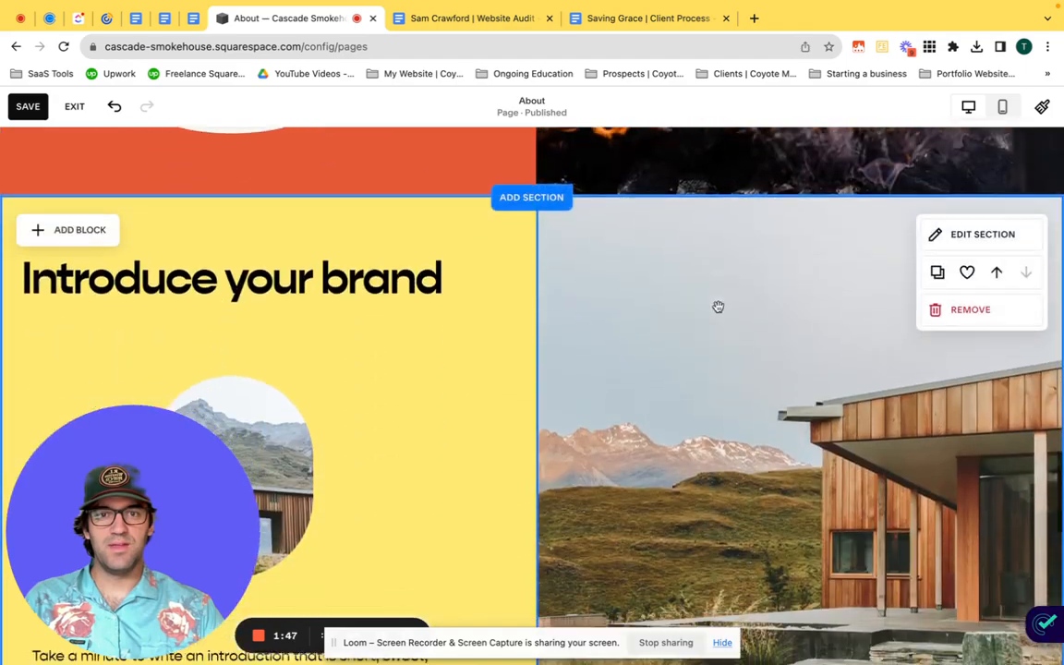
Step: Save the changes to the About page and exit editing
scroll(719, 307, up, 8)
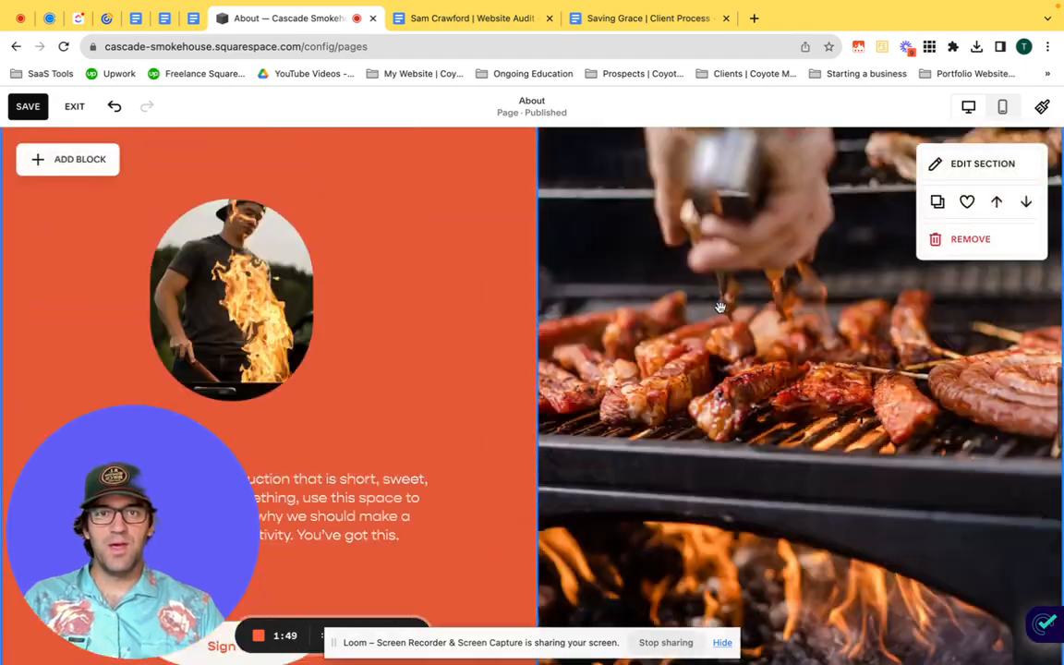
scroll(835, 315, up, 4)
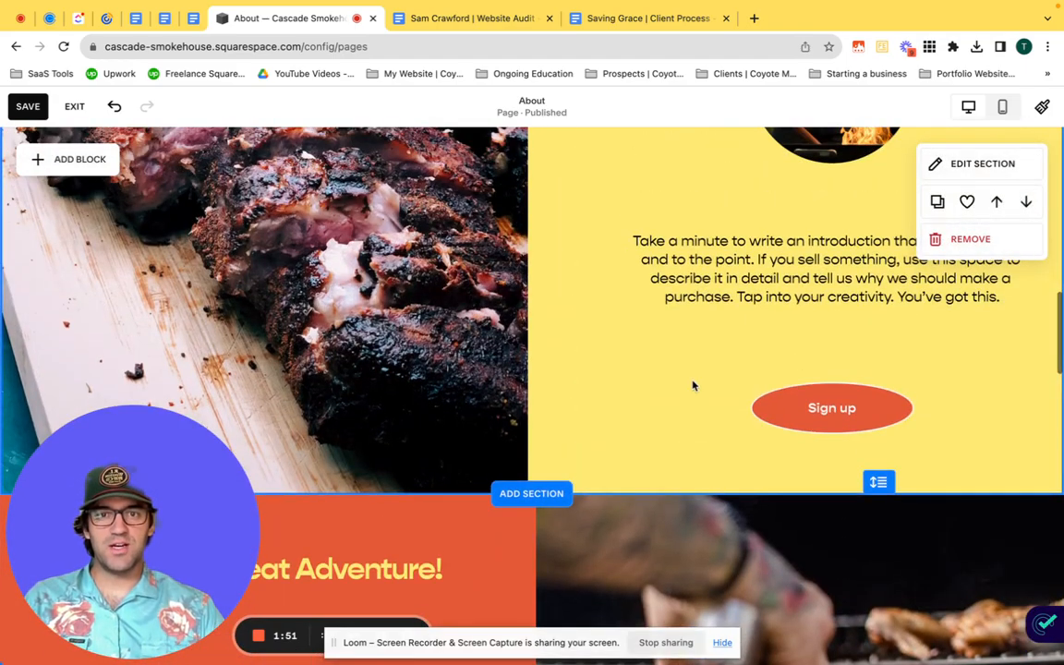
click(24, 106)
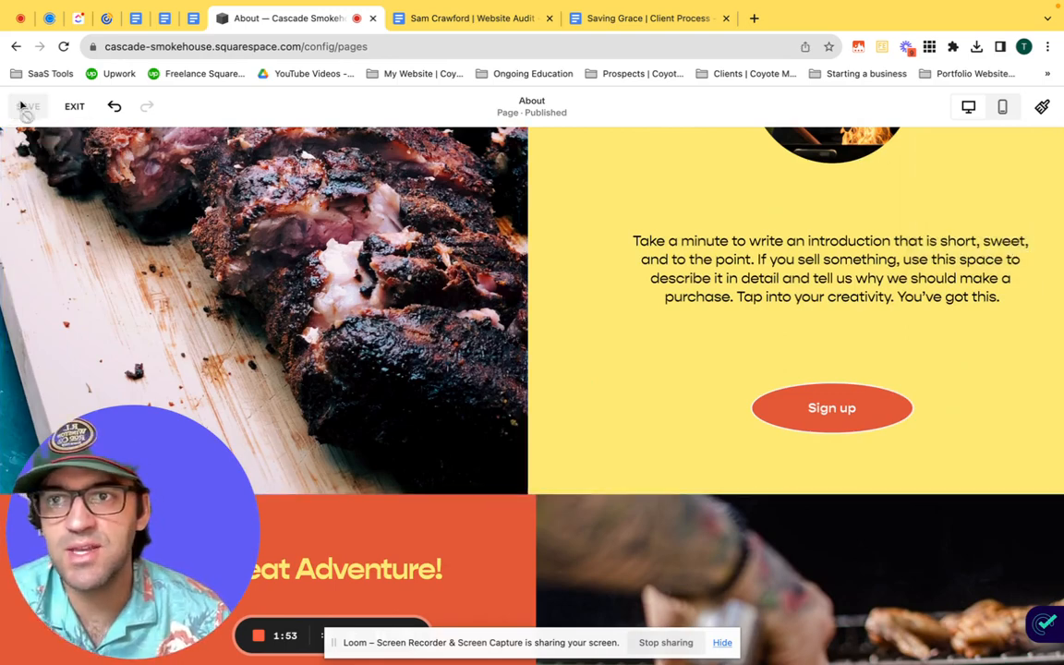
click(74, 106)
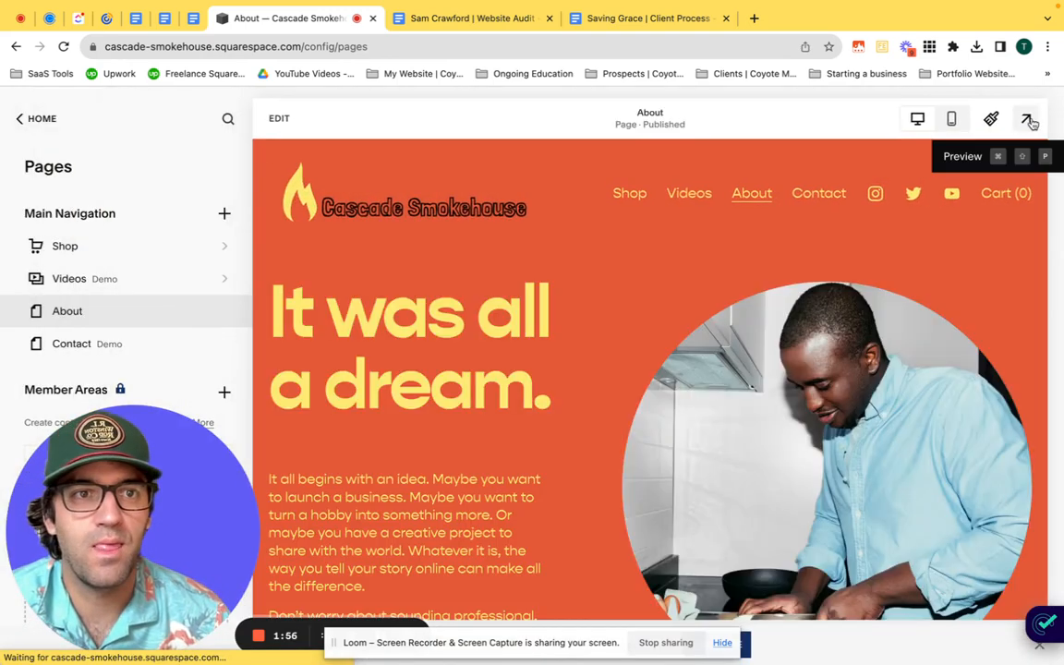
Step: Preview the About page full screen and examine where its alternating sections meet
click(1026, 116)
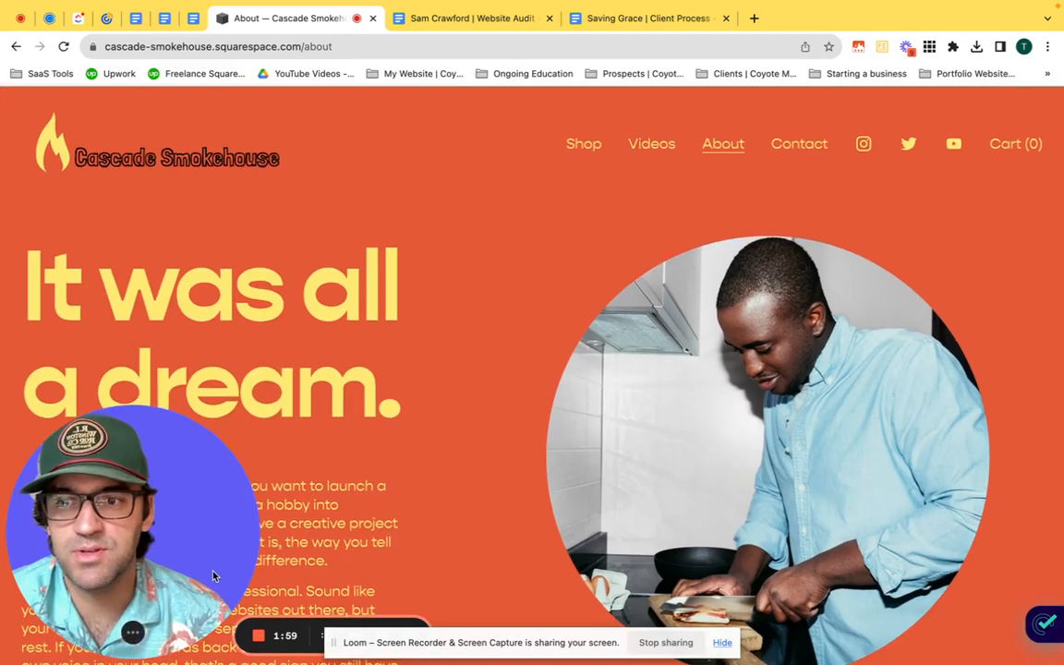
scroll(853, 455, down, 8)
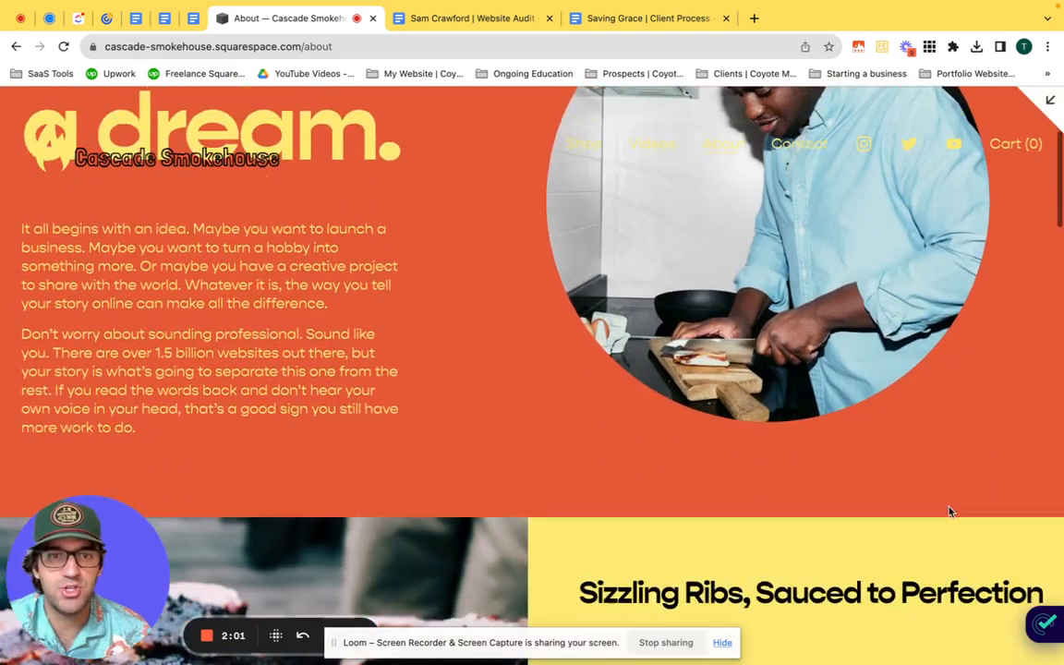
scroll(951, 513, down, 5)
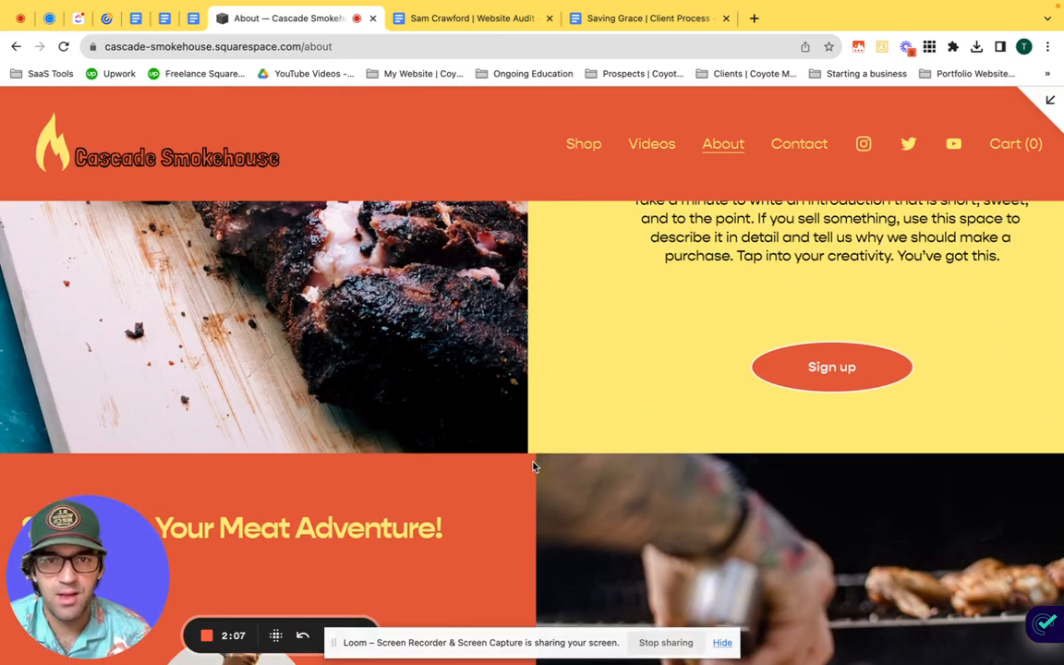
Step: Leave the full-screen preview and reopen the About page for editing
scroll(947, 358, up, 5)
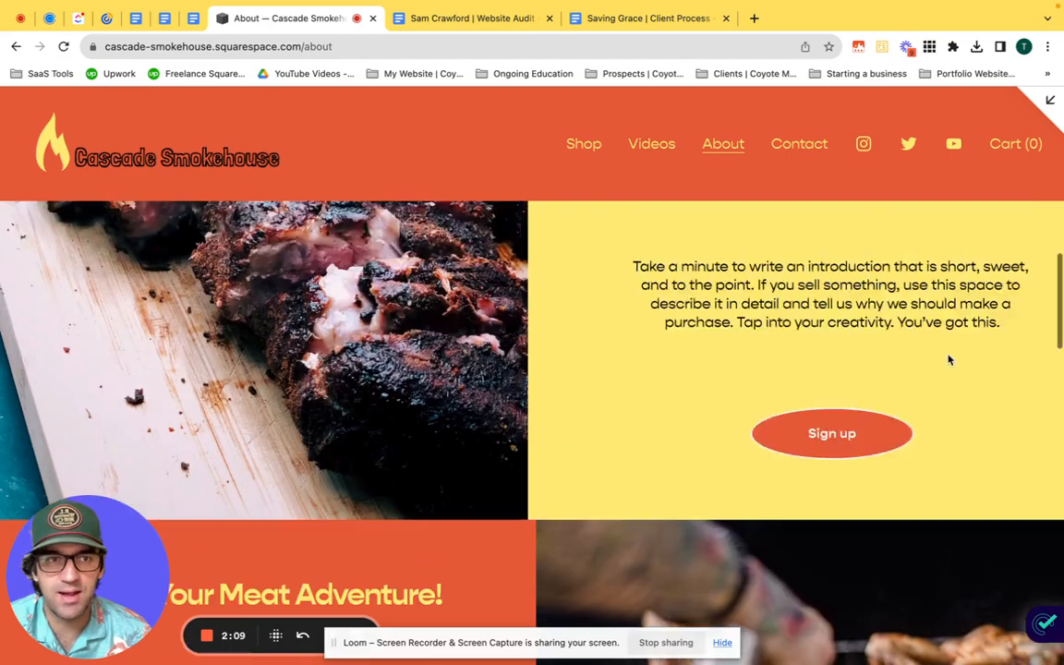
click(1055, 117)
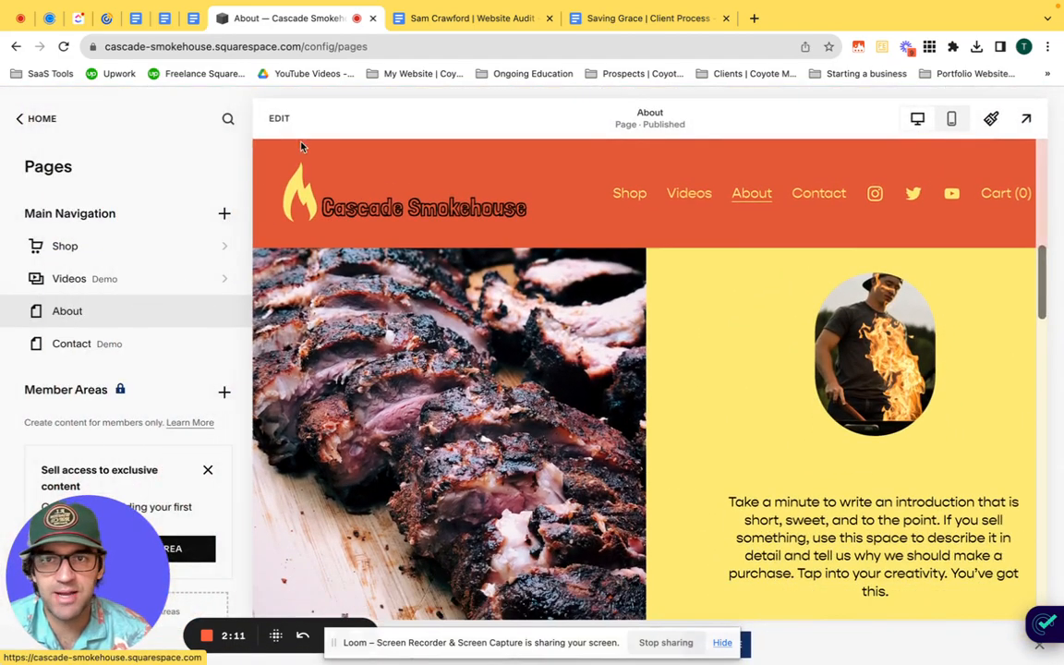
click(278, 114)
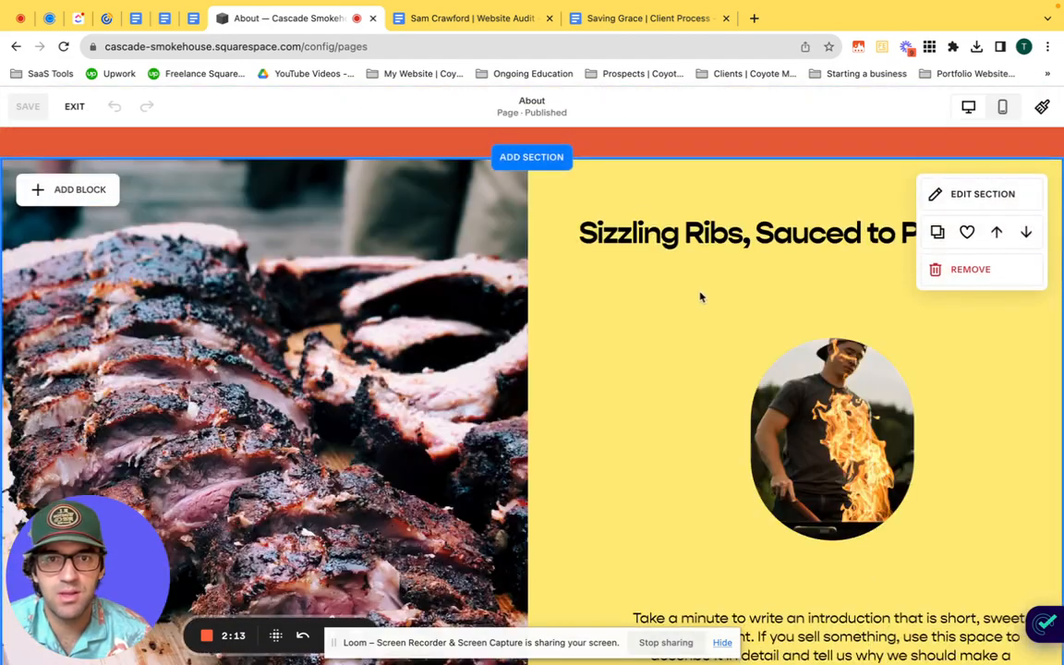
Step: Give the yellow "Sizzling Ribs" section a custom grid gap with the horizontal gap set to 0
scroll(1013, 183, up, 1)
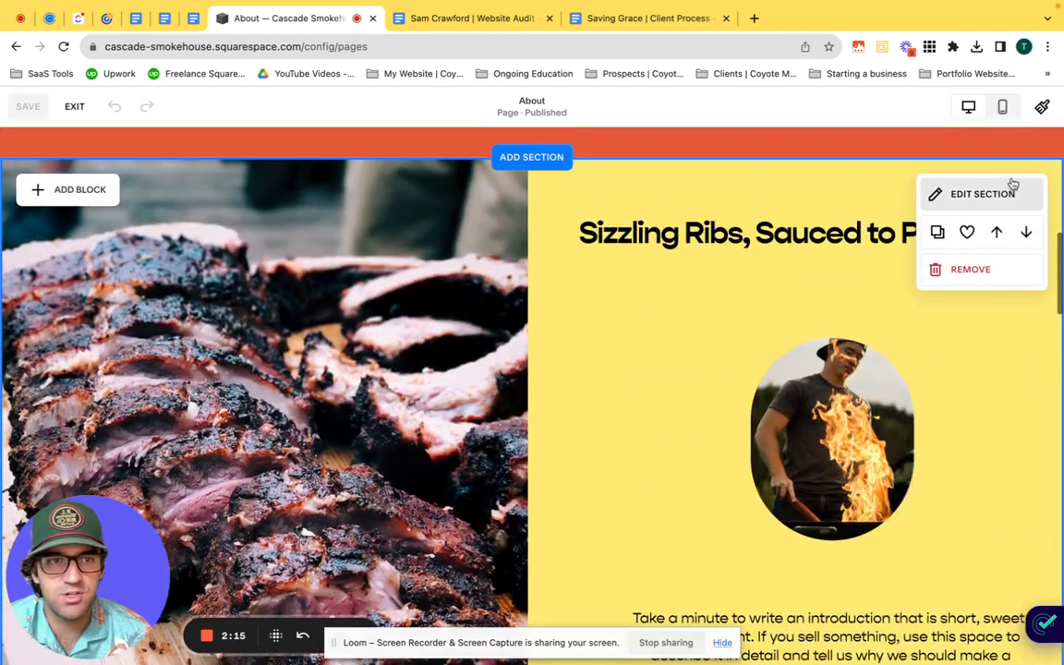
click(1005, 198)
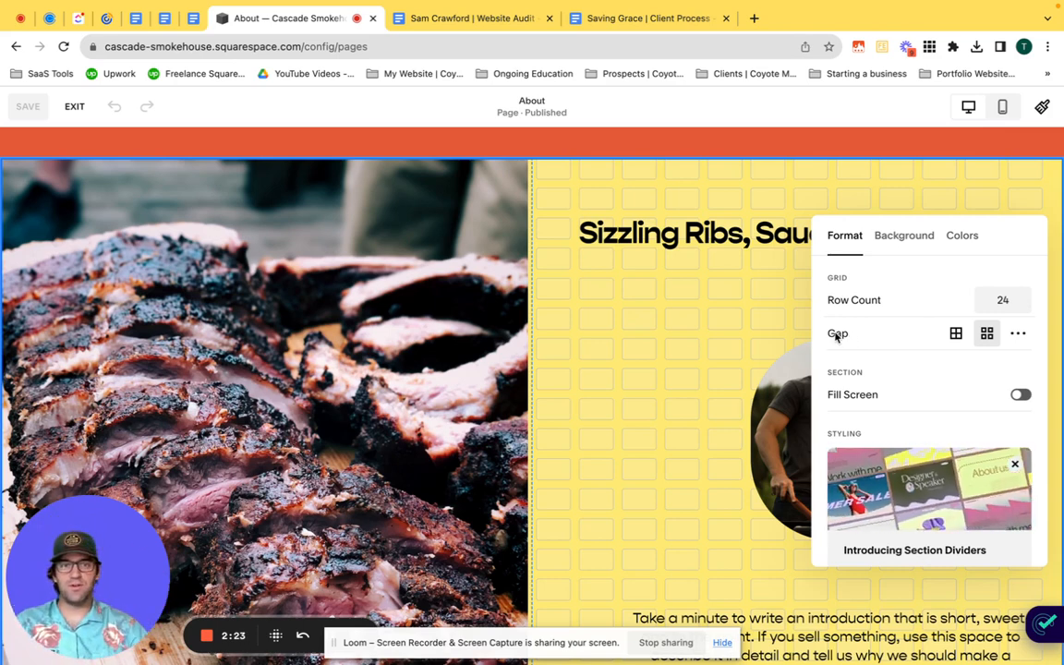
click(1019, 336)
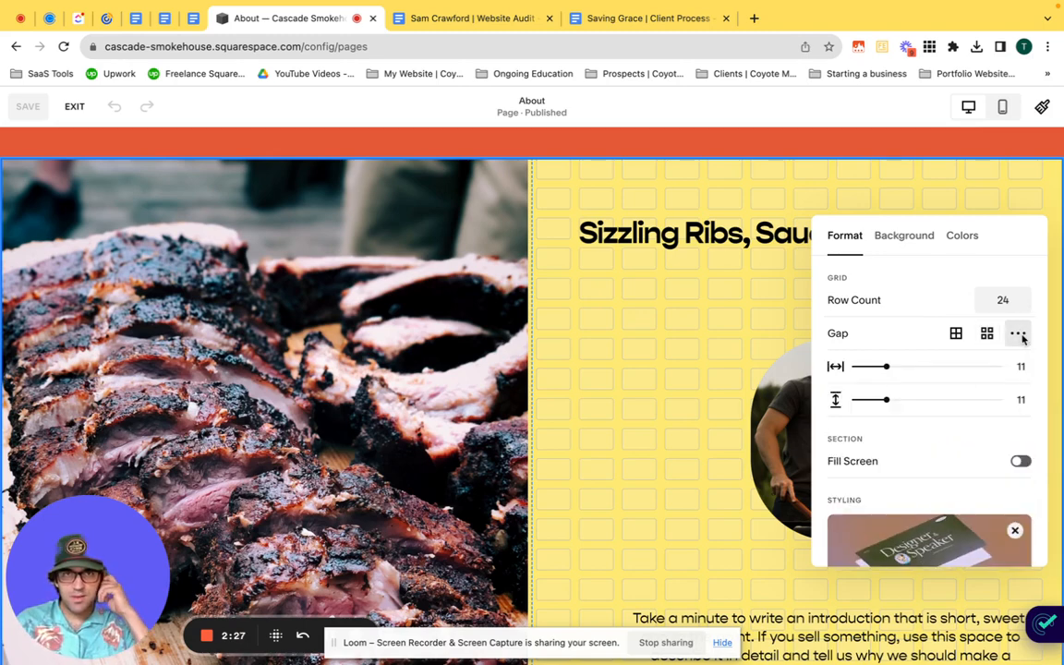
scroll(736, 396, down, 5)
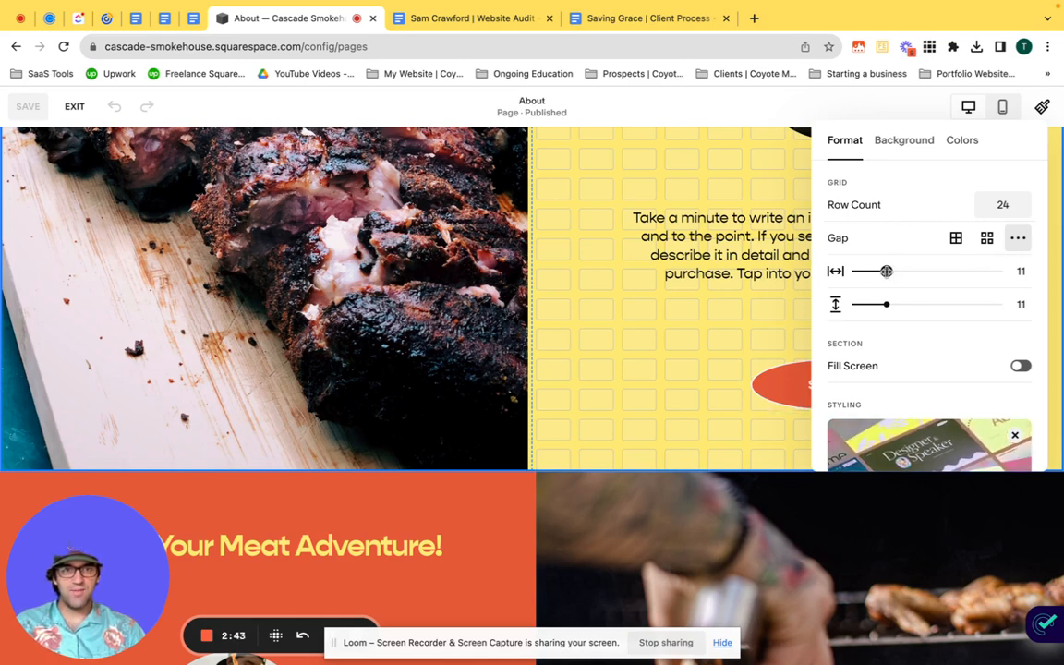
drag(886, 271, 836, 271)
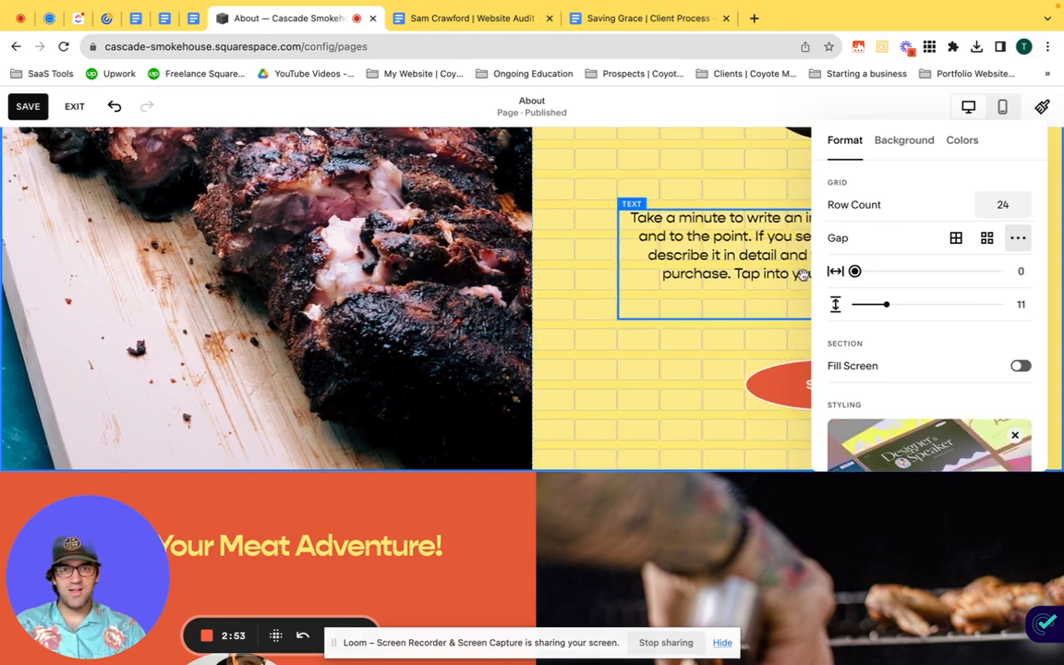
click(629, 534)
Step: Give the orange "Sauce Up Your Meat Adventure!" section a custom grid gap with the horizontal gap set to 0
scroll(629, 533, down, 1)
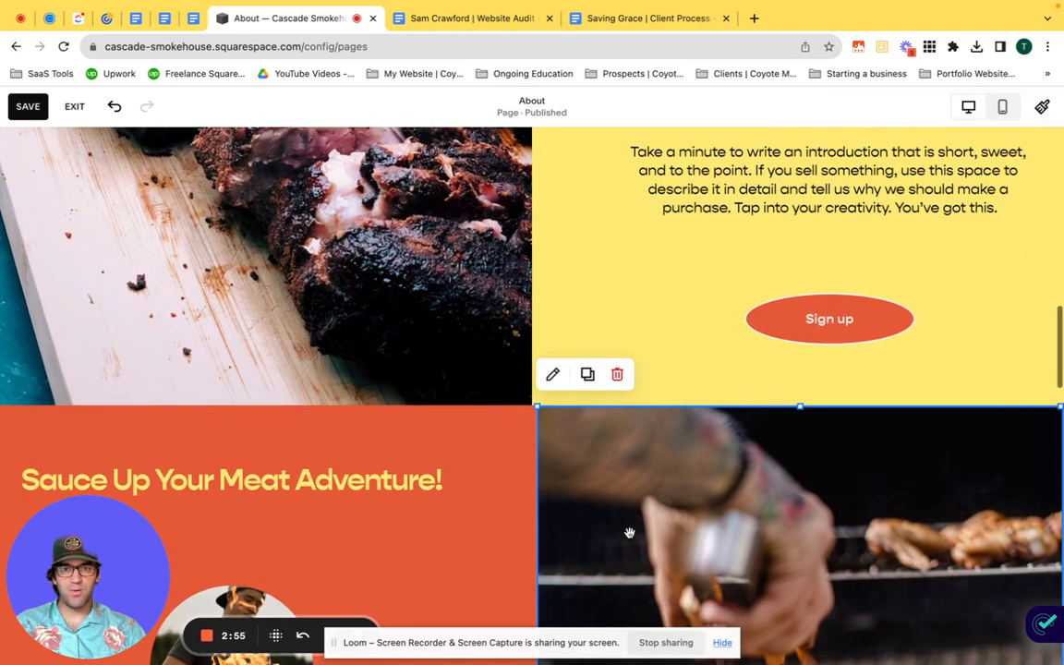
click(491, 494)
click(959, 442)
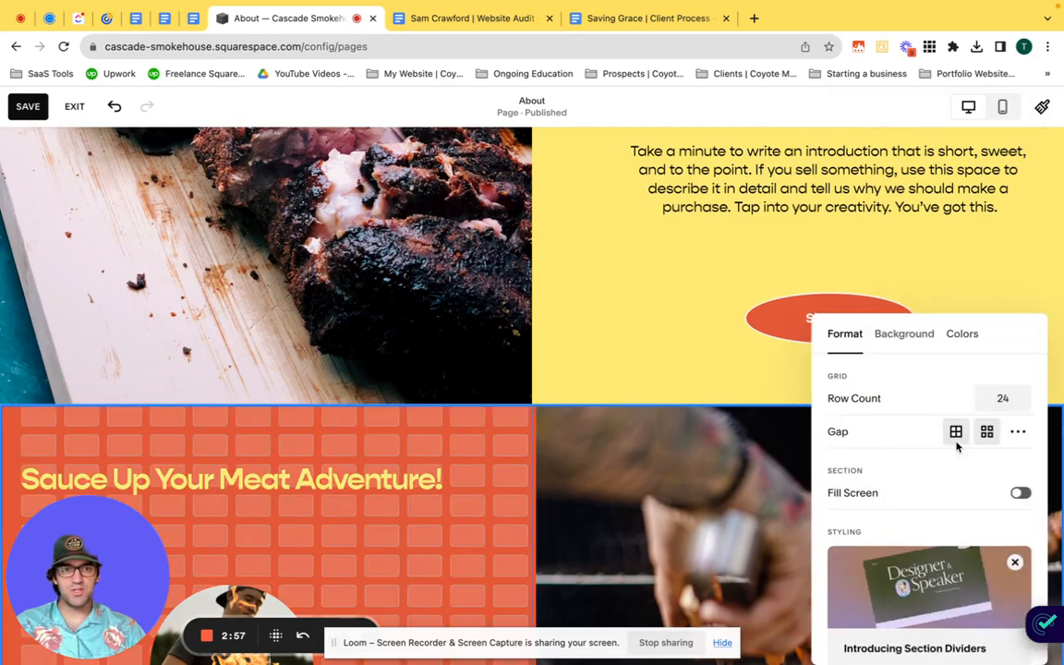
scroll(577, 475, down, 5)
scroll(583, 474, up, 1)
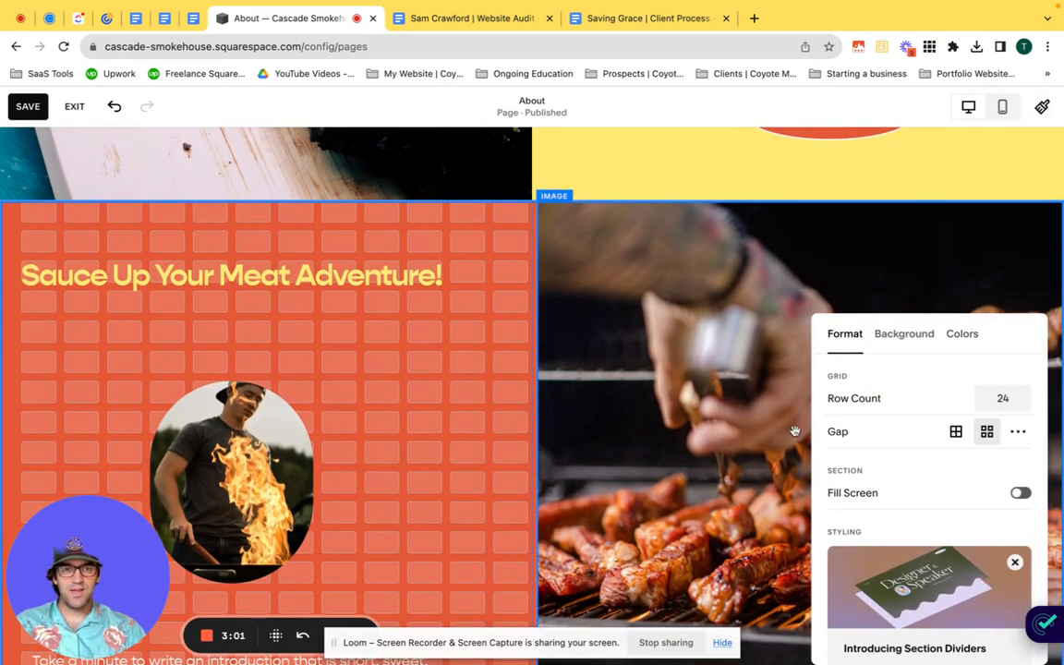
click(1018, 432)
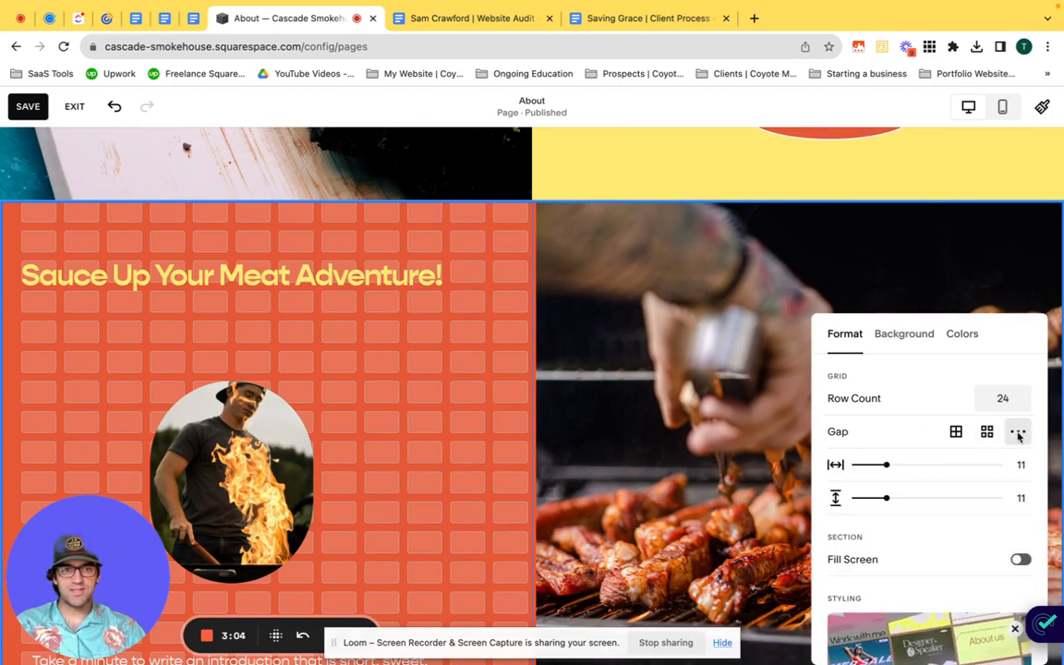
drag(887, 465, 813, 466)
click(591, 388)
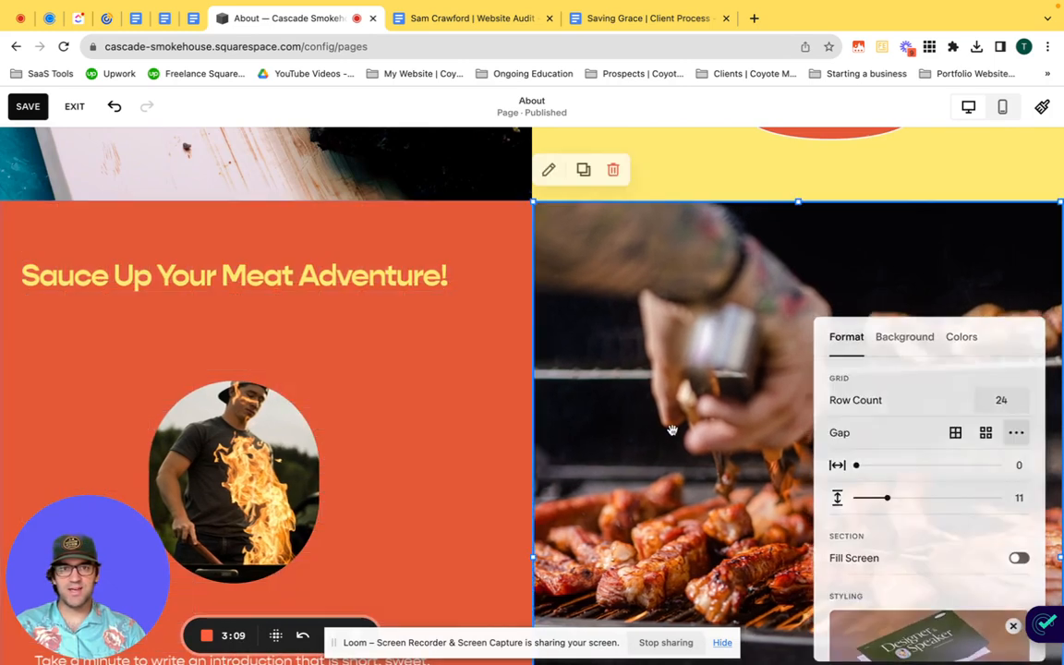
Step: Save the About page and check how the column splits of the yellow and orange sections line up
click(24, 108)
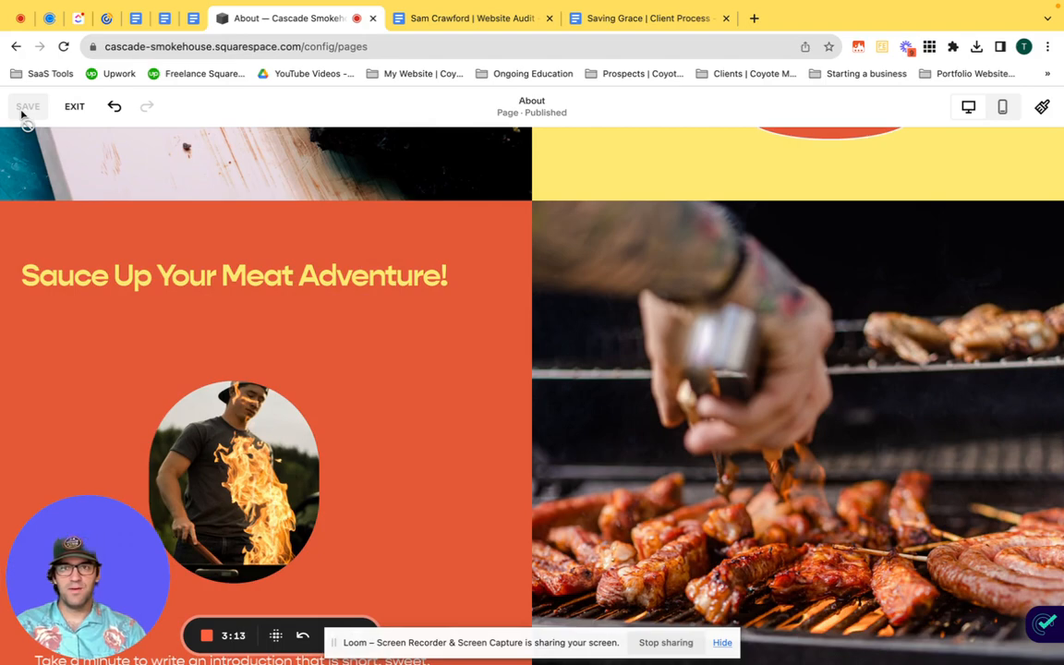
scroll(969, 430, up, 6)
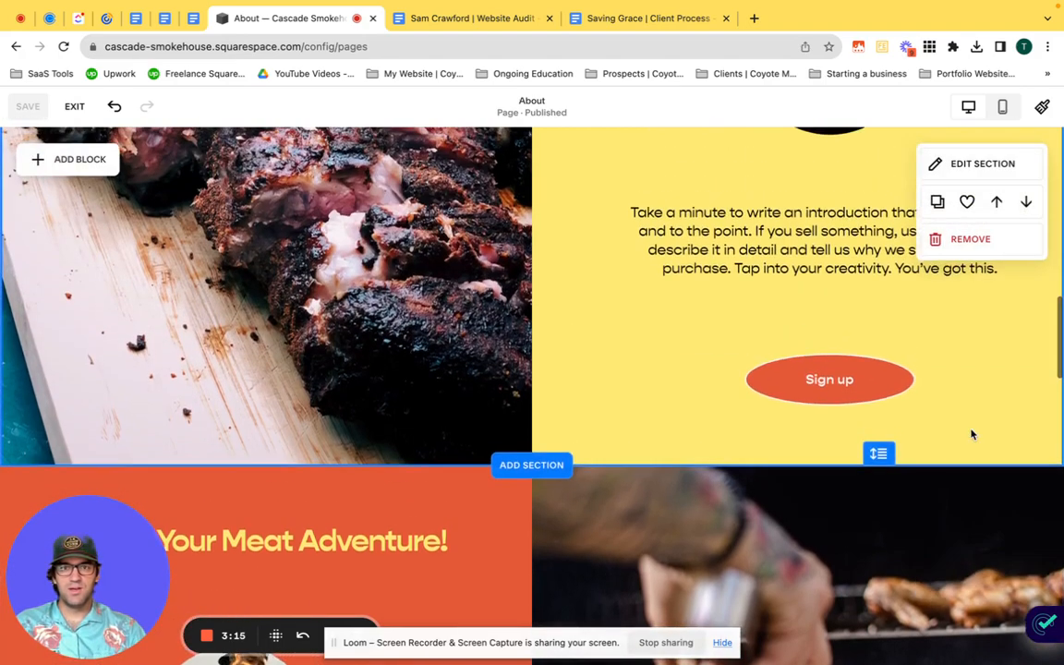
scroll(970, 432, down, 6)
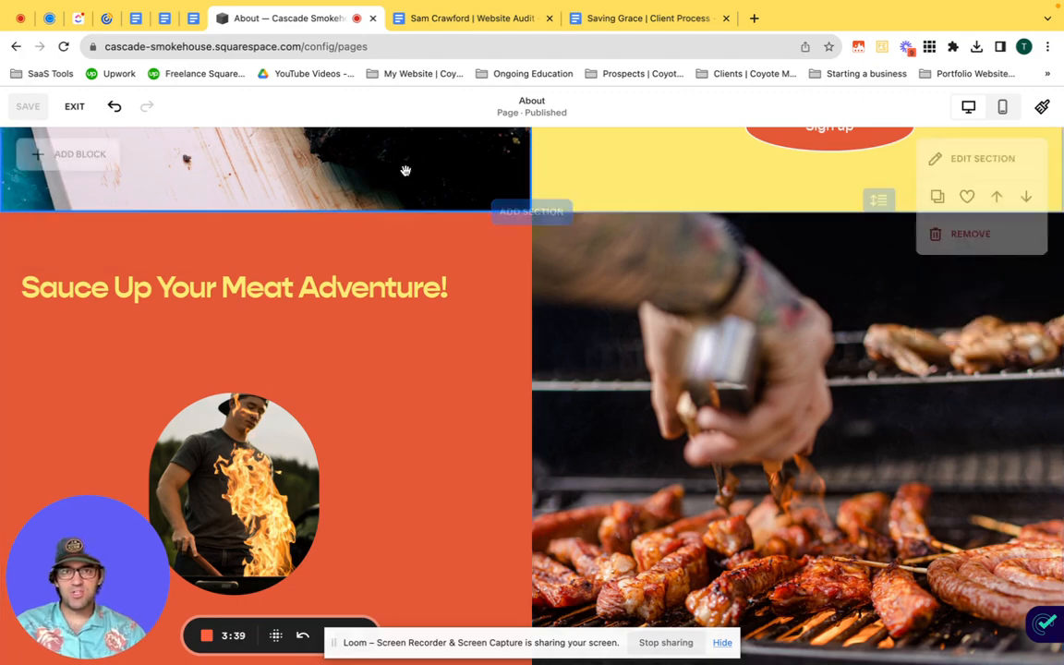
scroll(863, 232, up, 5)
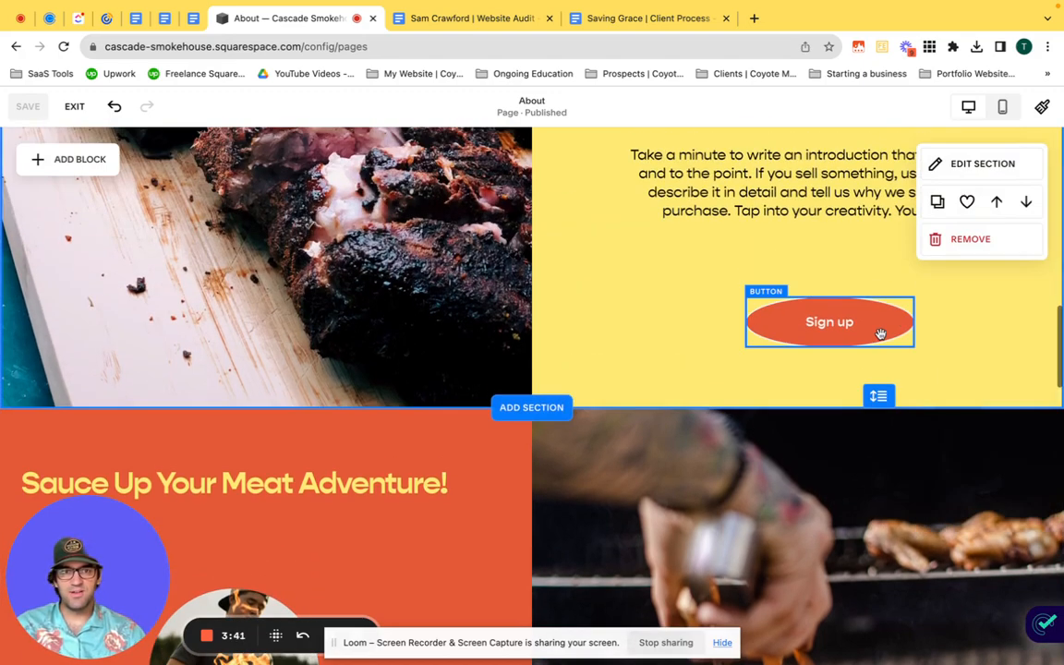
scroll(882, 334, up, 2)
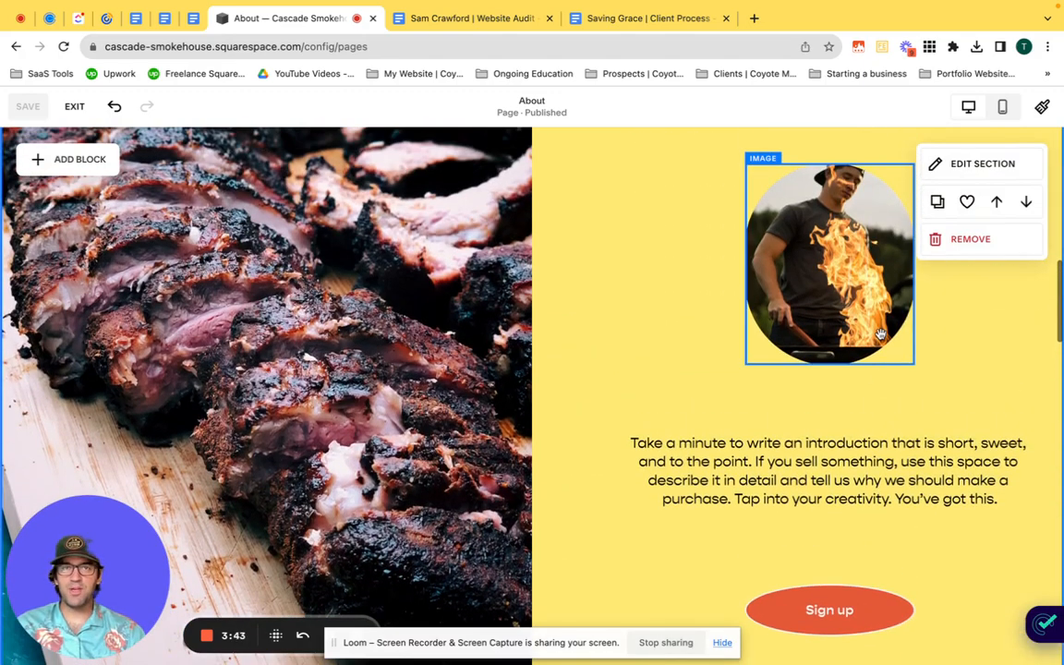